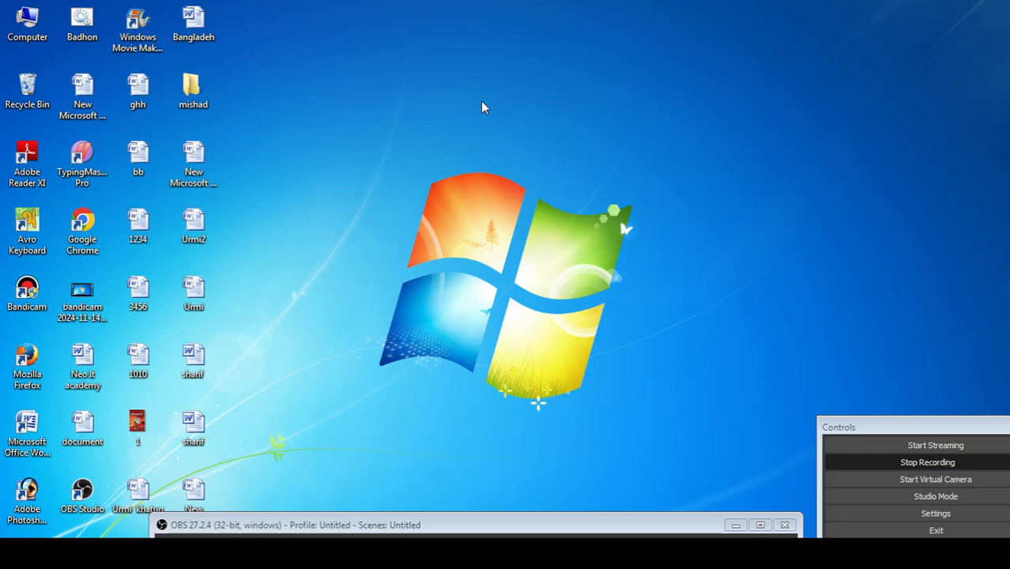
# - Refresh the desktop and switch to the blank Microsoft Word document
pyautogui.rightClick(389, 57)
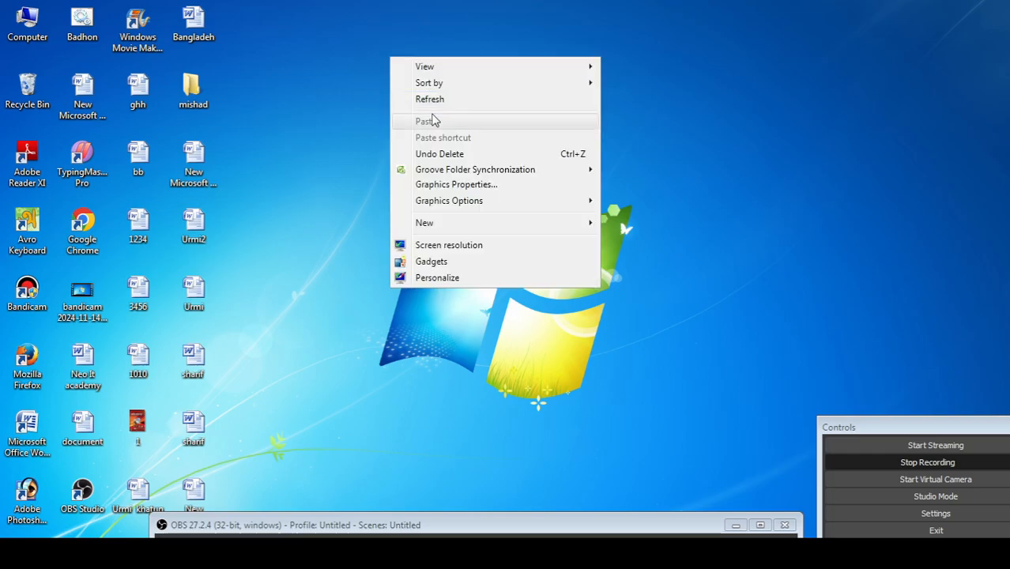
pyautogui.click(429, 100)
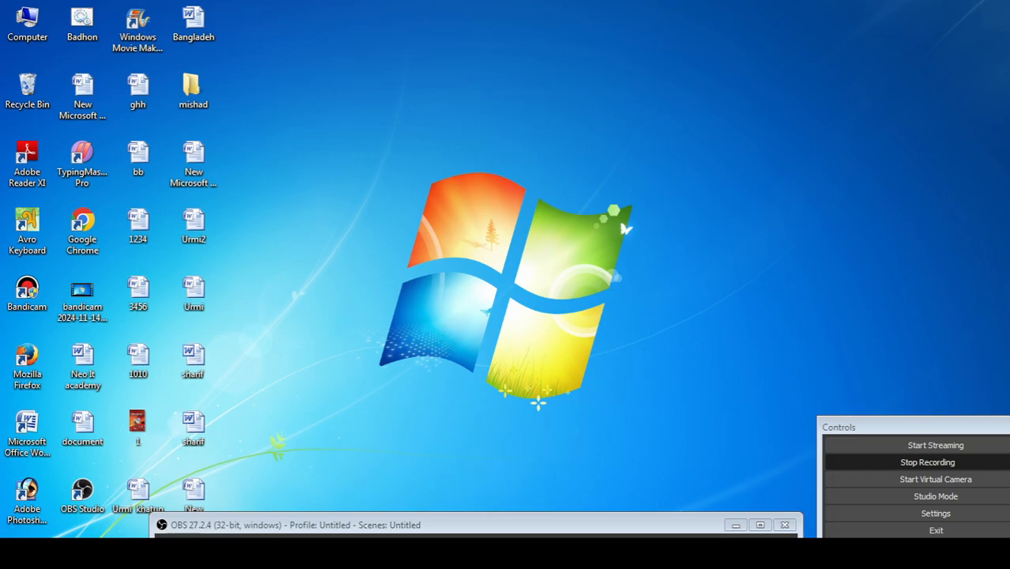
pyautogui.click(237, 553)
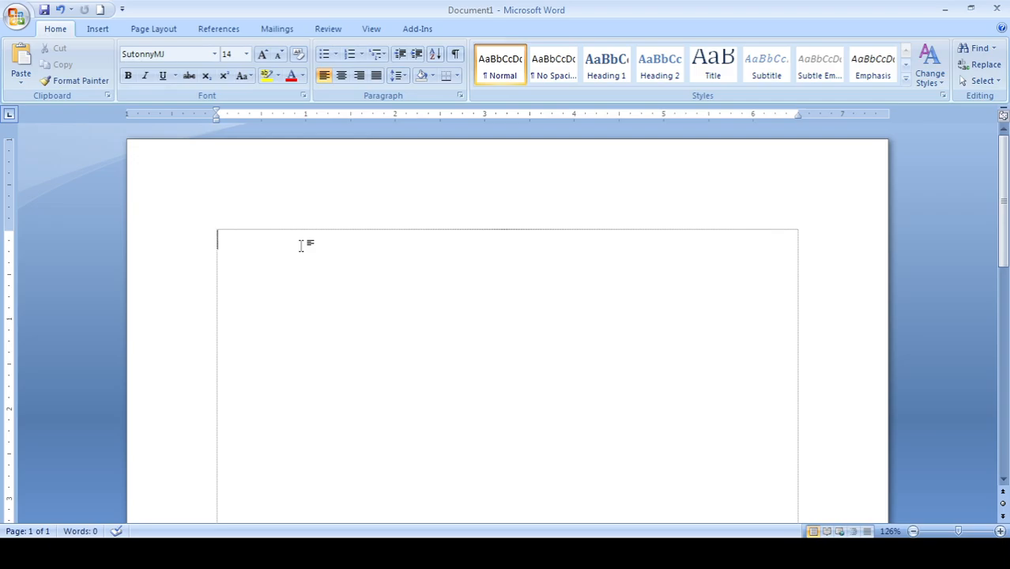
# - Turn off the display of text boundaries in the advanced Word options
pyautogui.scroll(-2, 300, 246)
pyautogui.scroll(2, 342, 222)
pyautogui.scroll(-2, 342, 224)
pyautogui.scroll(2, 325, 245)
pyautogui.click(224, 346)
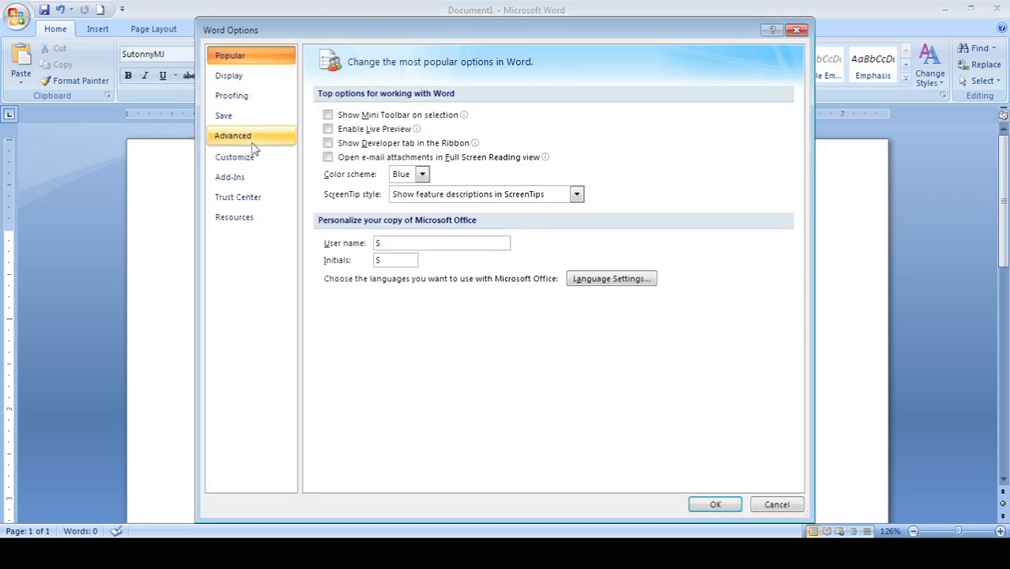
pyautogui.click(251, 138)
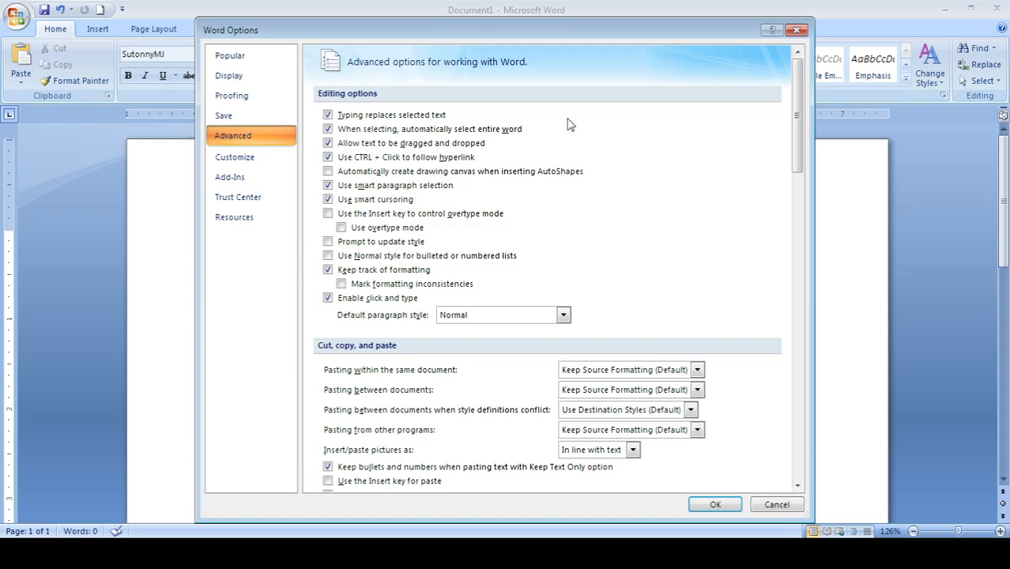
pyautogui.moveTo(796, 102); pyautogui.dragTo(797, 189)
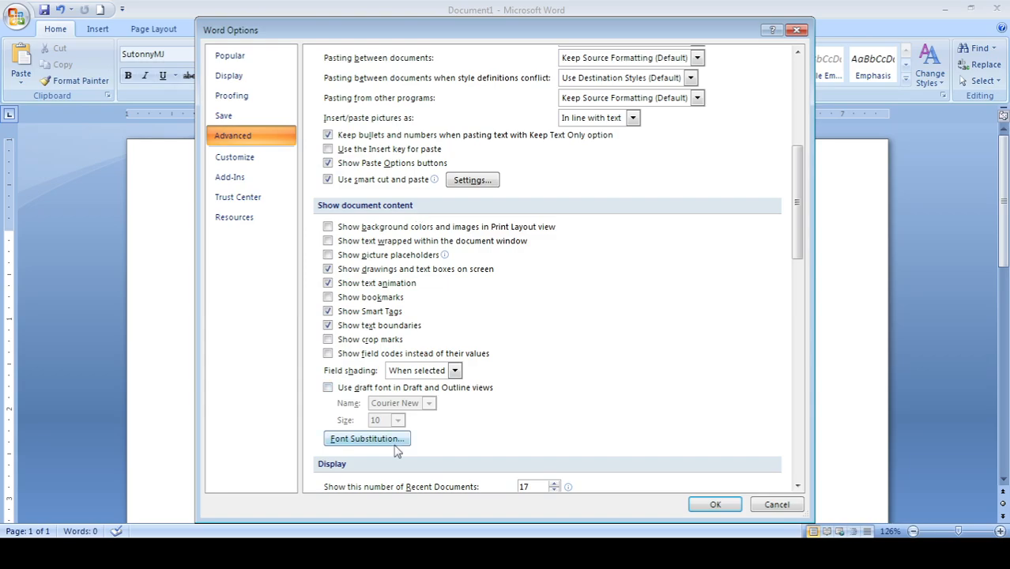
pyautogui.click(328, 324)
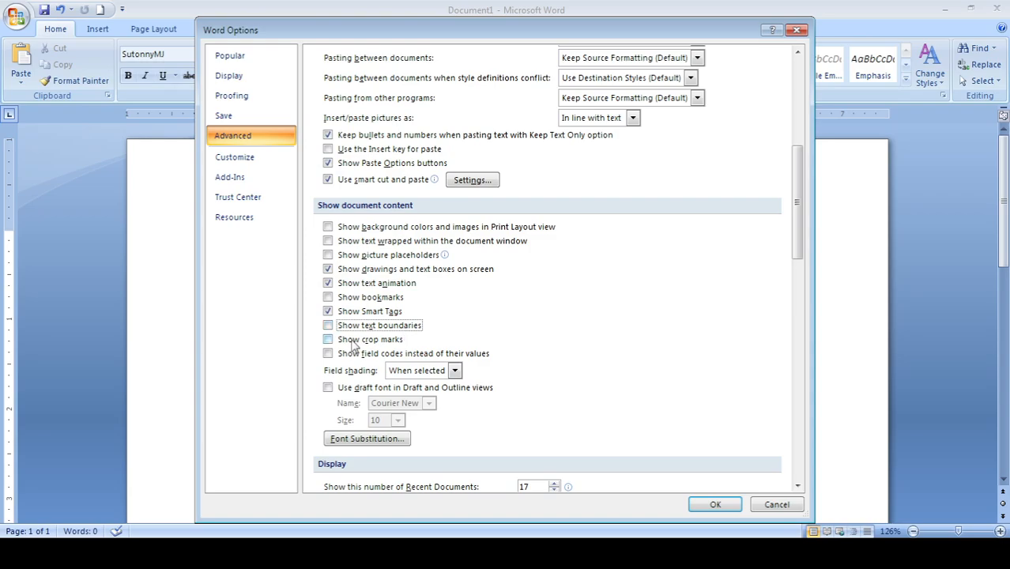
pyautogui.click(714, 504)
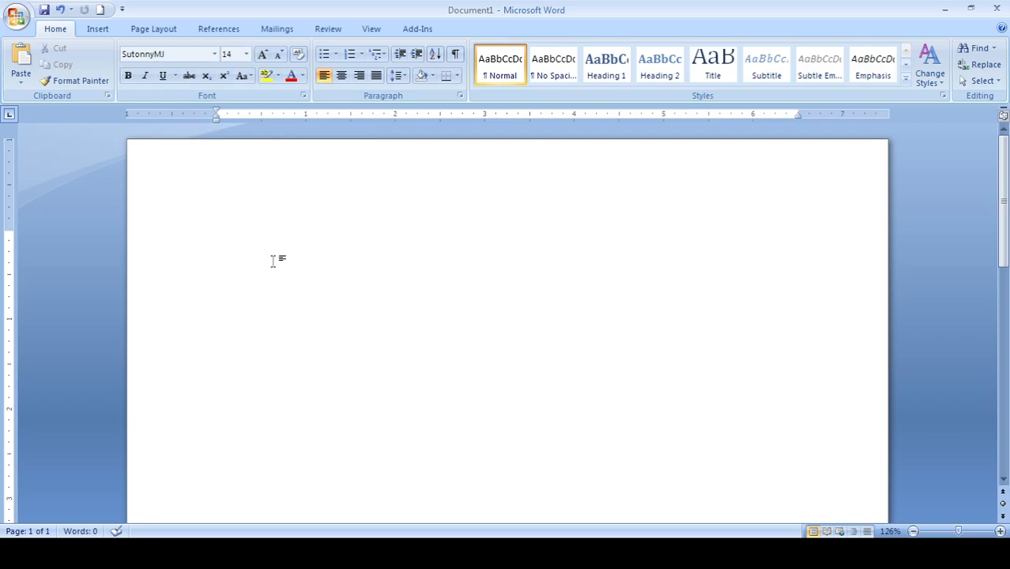
# - Turn the display of text boundaries back on in the advanced Word options
pyautogui.scroll(-1, 272, 260)
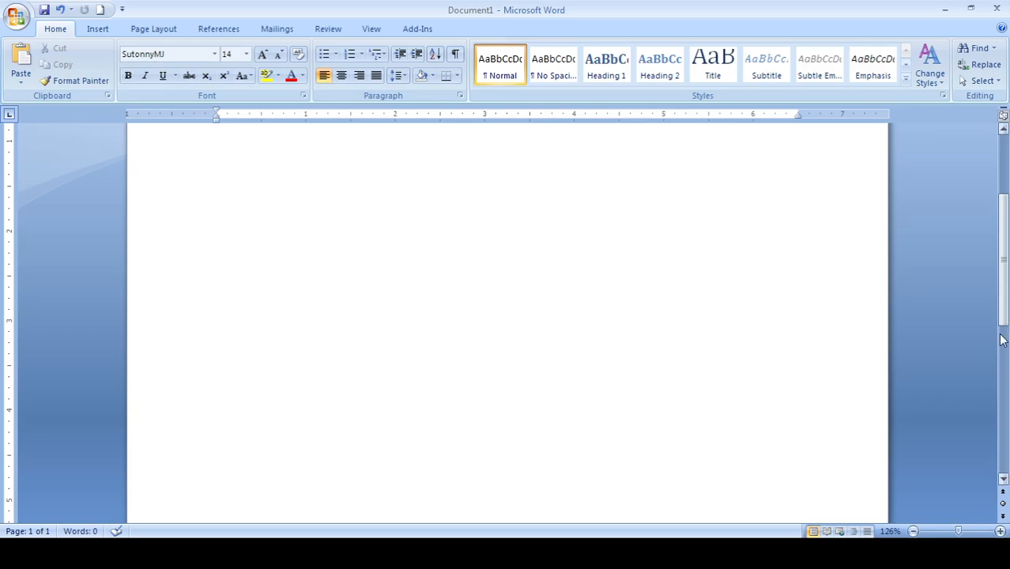
pyautogui.moveTo(1003, 271); pyautogui.dragTo(1003, 237)
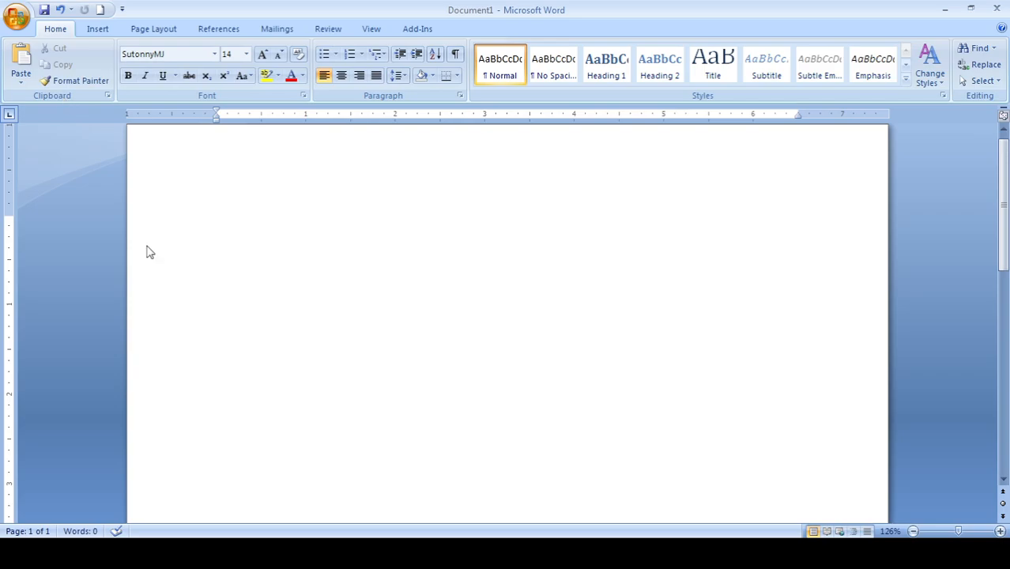
pyautogui.click(215, 343)
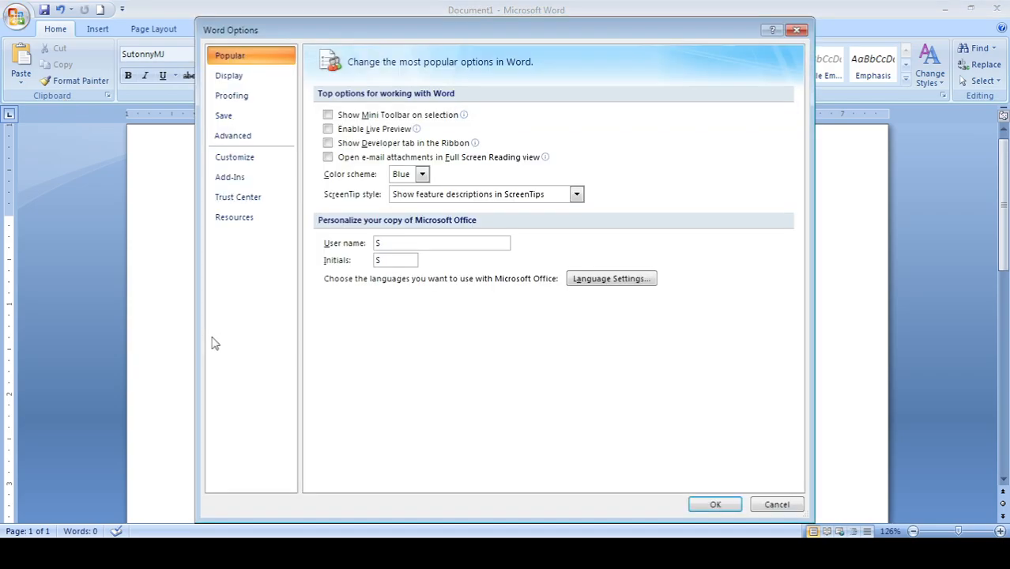
pyautogui.click(246, 139)
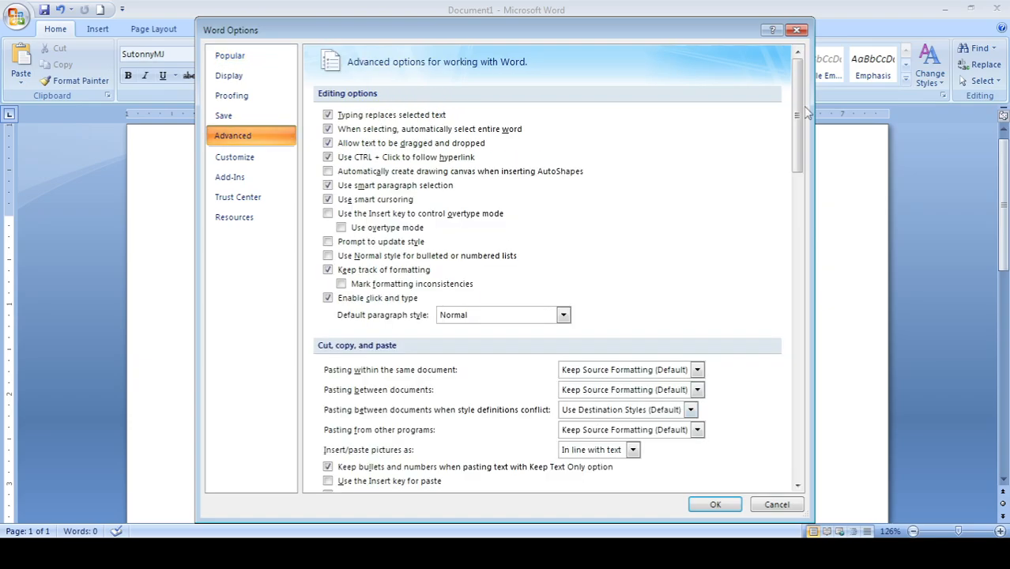
pyautogui.scroll(-7, 805, 113)
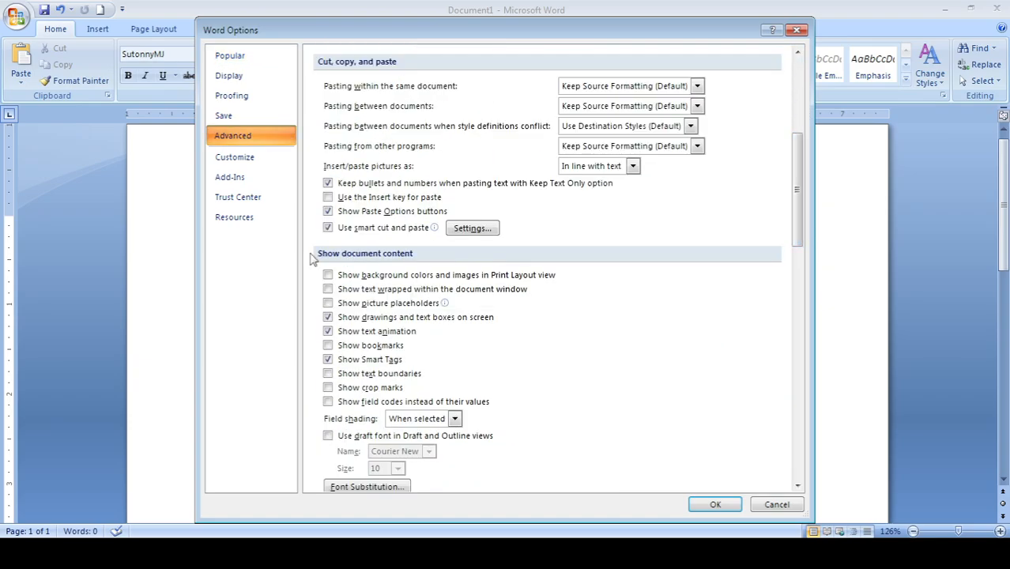
pyautogui.click(328, 374)
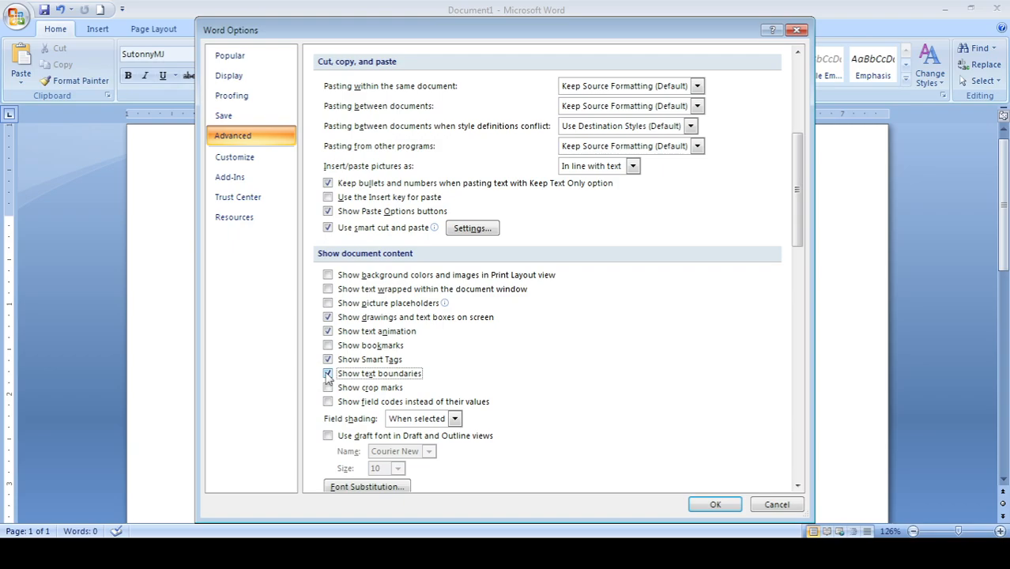
pyautogui.click(713, 504)
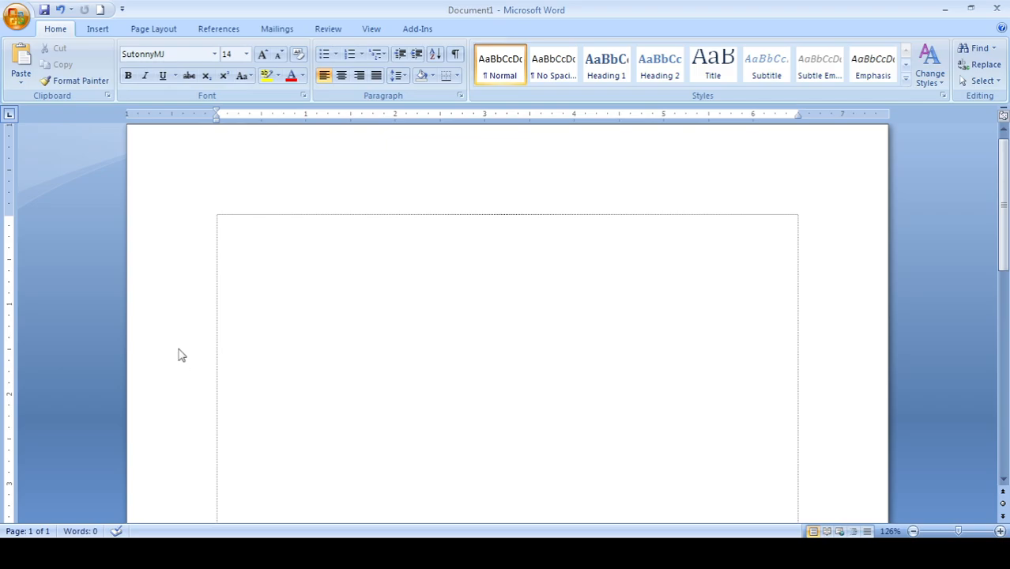
# - Add the Open command to the Quick Access Toolbar for all documents
pyautogui.click(203, 338)
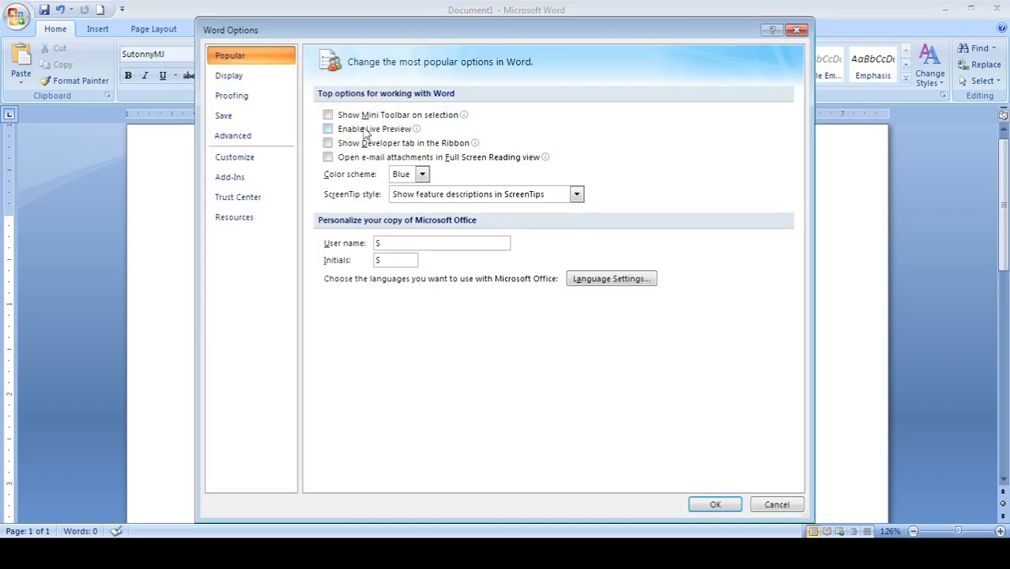
pyautogui.click(249, 156)
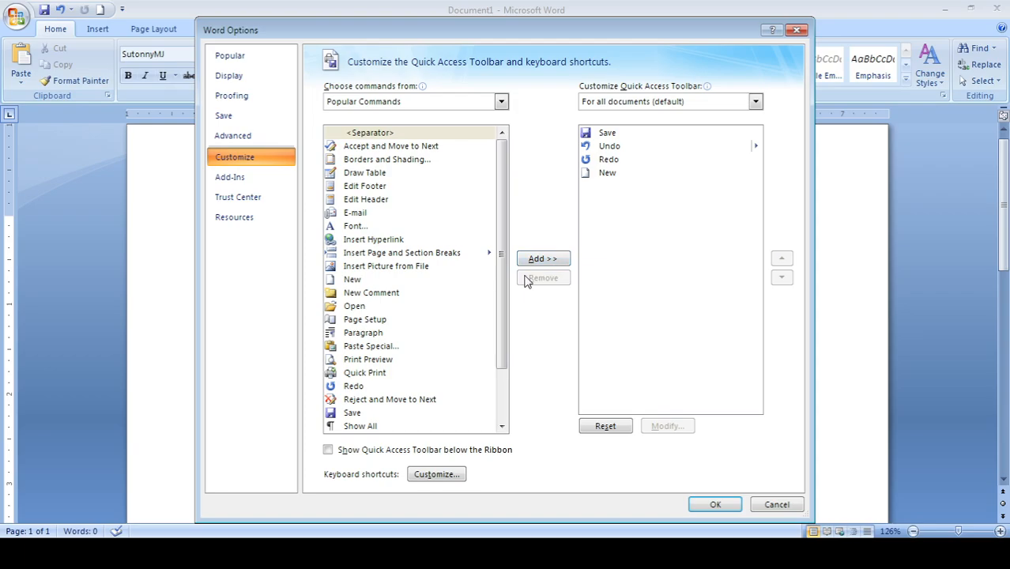
pyautogui.click(363, 310)
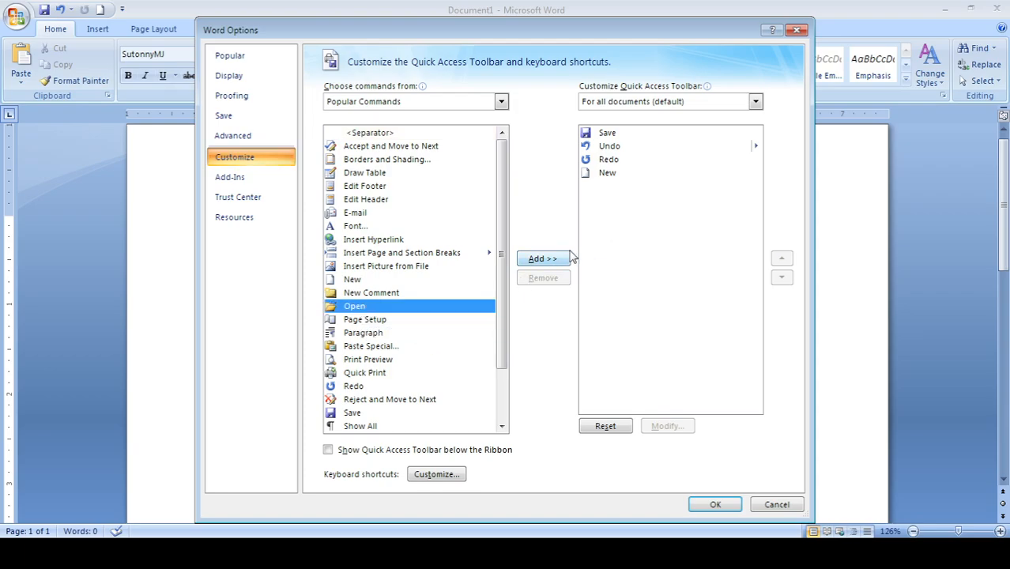
pyautogui.click(542, 259)
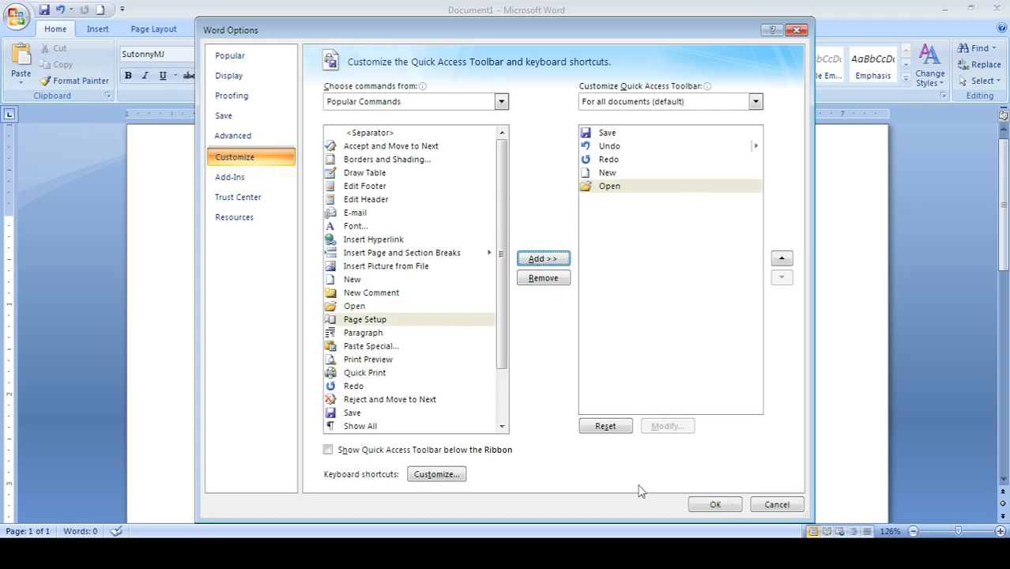
pyautogui.click(714, 505)
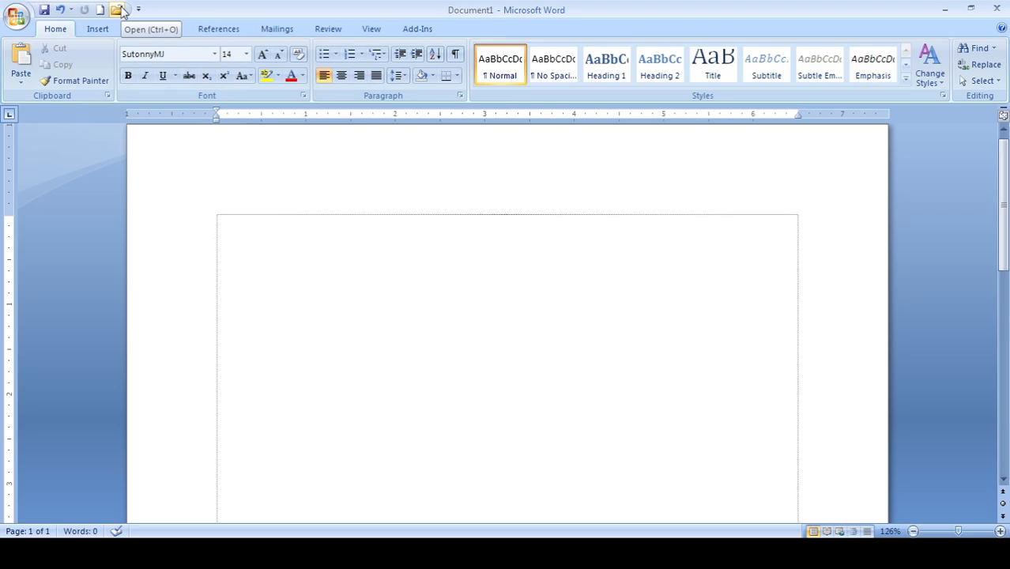
# - Insert the Bengali sentence "আমার সোনার বাংলা আমি তোমাই ভালোবাসি" four times at the start of the document
pyautogui.rightClick(290, 253)
pyautogui.click(248, 283)
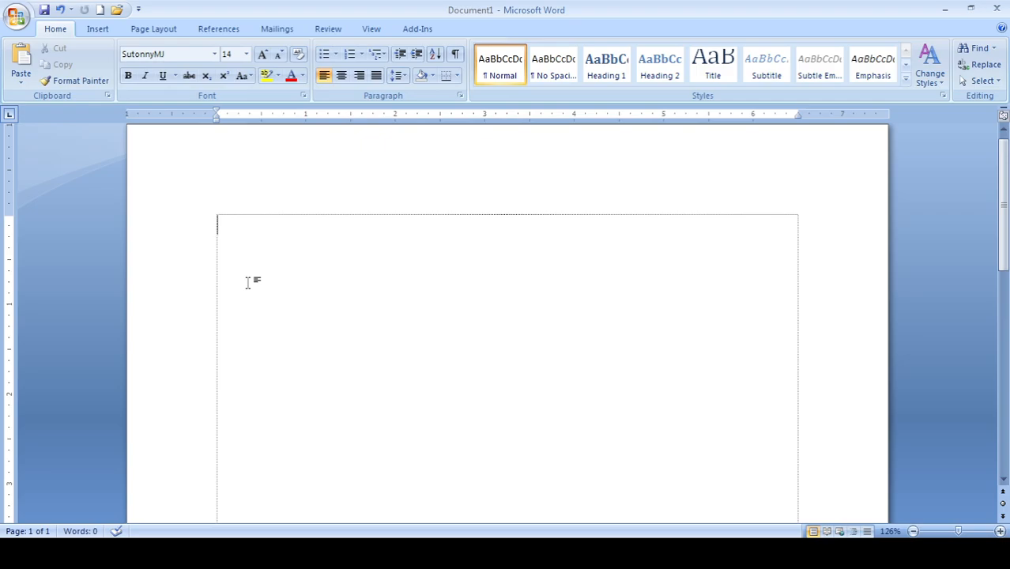
pyautogui.write('আমার সোনার বাংলা আমি তোমাই ভালোবাসি । আমার সোনার বাংলা আমি তোমাই ভালোবাসি আমার সোনার বাংলা আমি তোমাই ভালোবাসি ।আমার সোনার বাংলা আমি তোমাই ভালোবাসি ।')
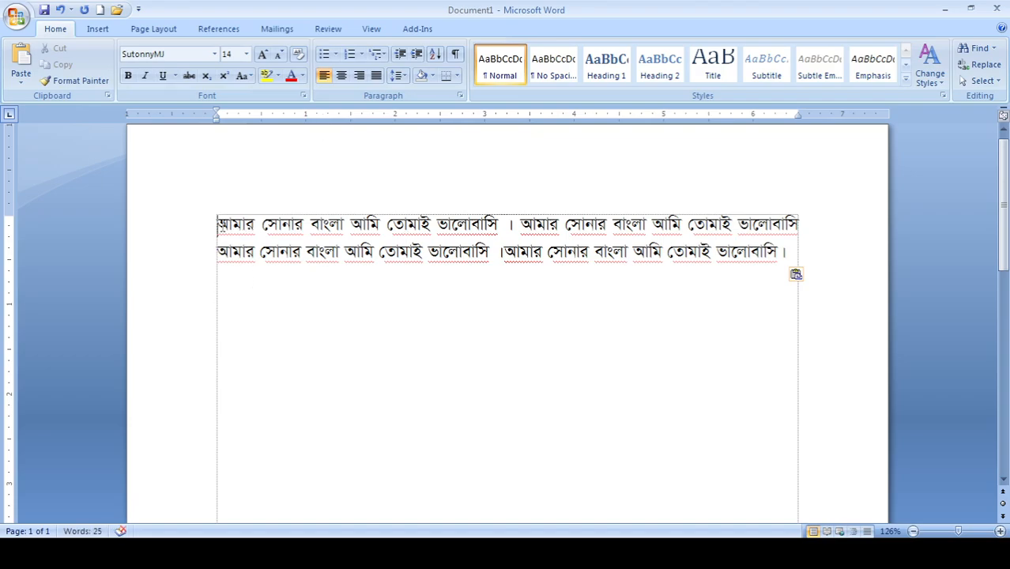
# - Cut the first line of Bengali text and paste it below the remaining line, leaving two blank lines between them
pyautogui.moveTo(216, 225); pyautogui.dragTo(778, 253)
pyautogui.click(717, 398)
pyautogui.moveTo(217, 215); pyautogui.dragTo(777, 220)
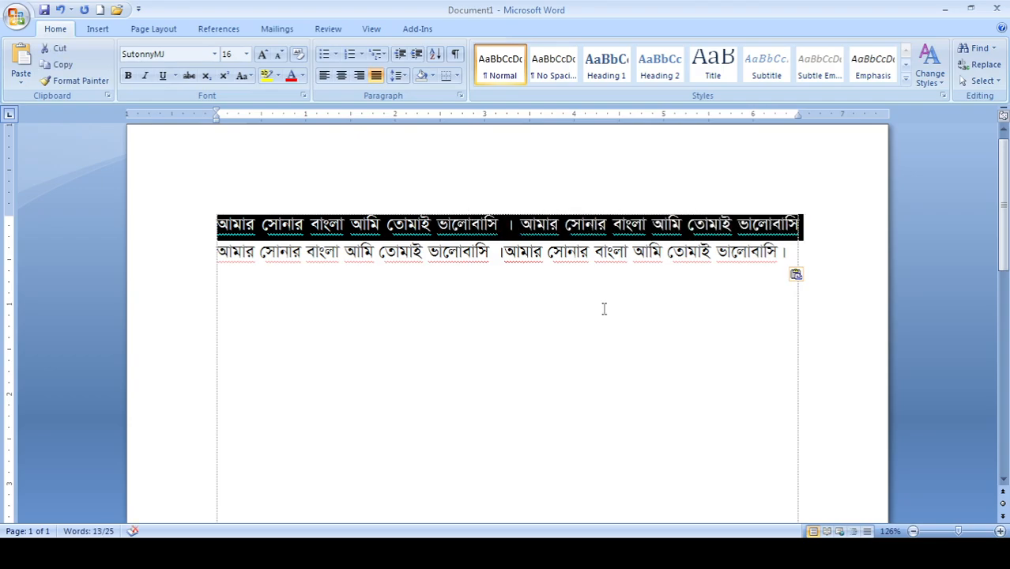
pyautogui.click(60, 48)
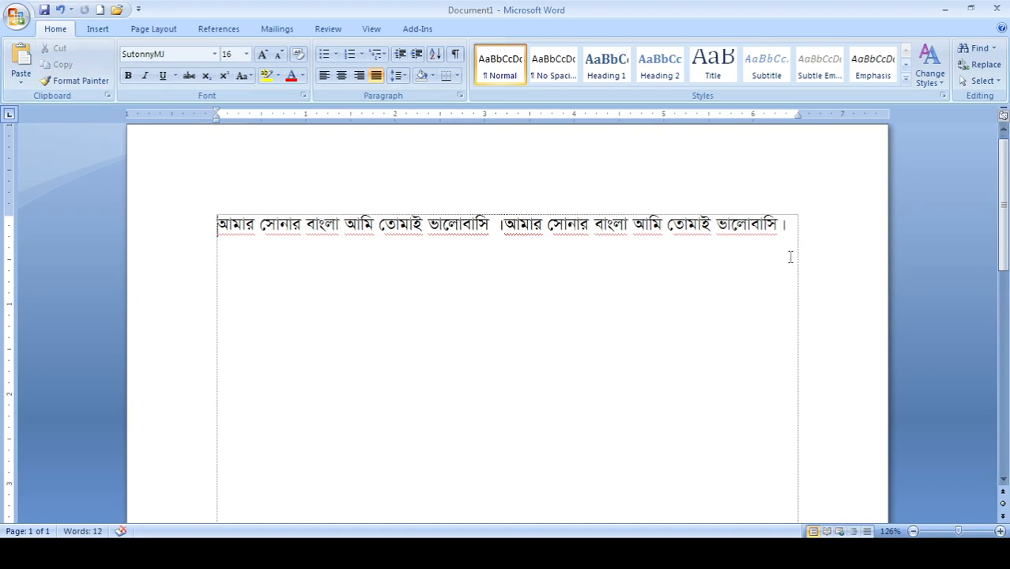
pyautogui.click(788, 225)
pyautogui.press('Return')
pyautogui.press('Return')
pyautogui.press('Return')
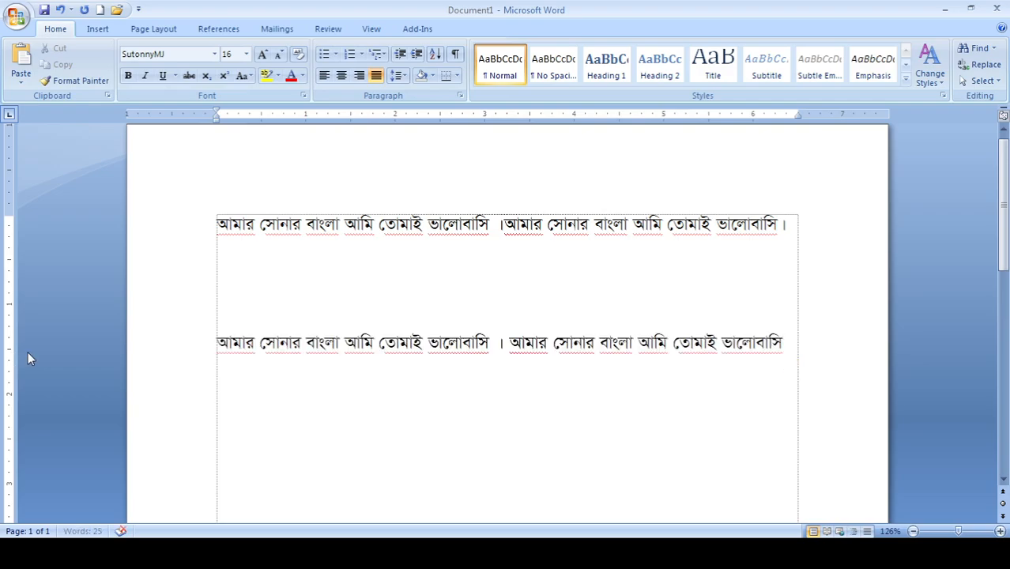
# - Paste the cut line once more below the last line of text and start a new line
pyautogui.rightClick(269, 403)
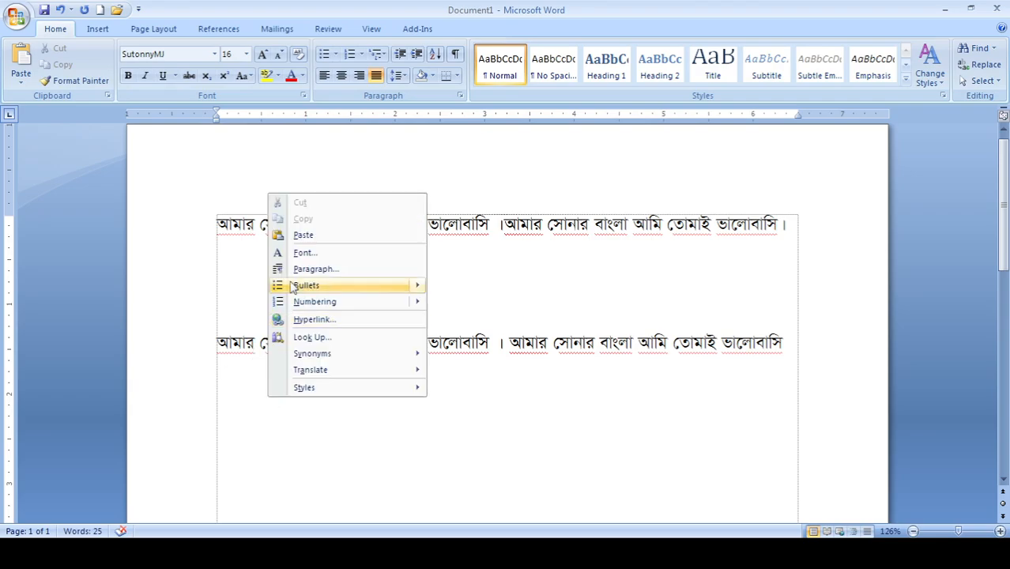
pyautogui.click(300, 235)
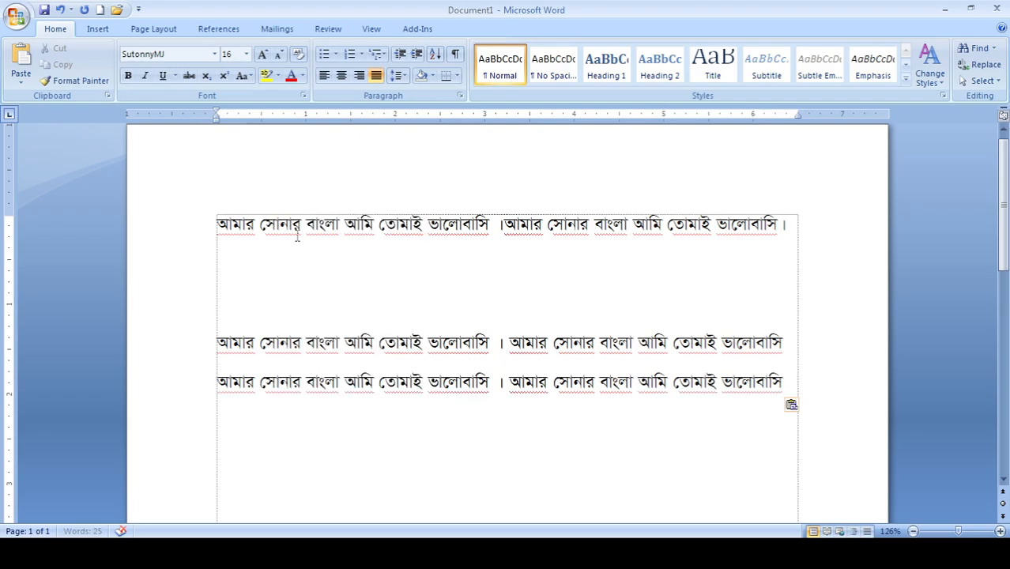
pyautogui.press('Return')
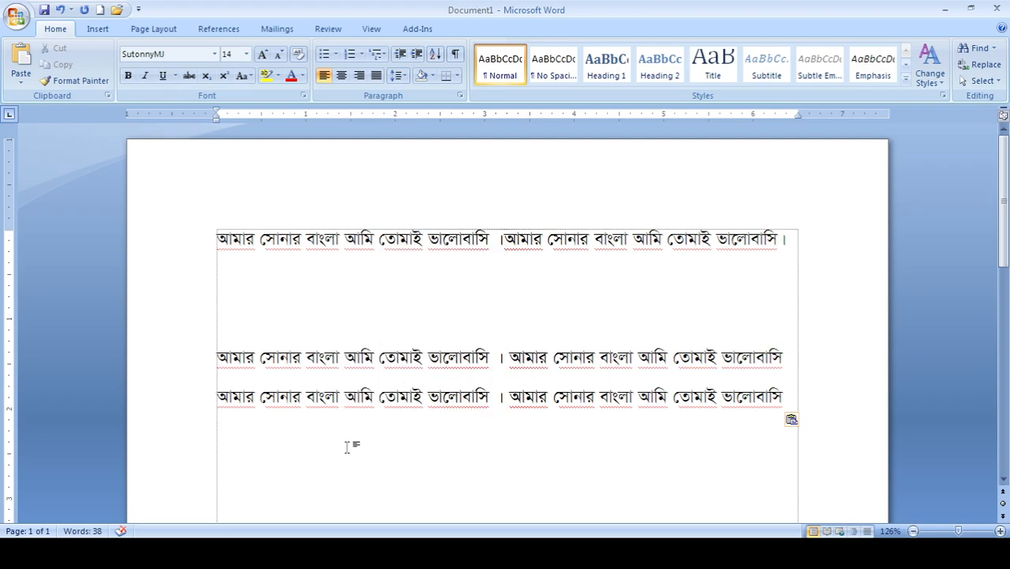
pyautogui.rightClick(348, 451)
pyautogui.click(348, 450)
pyautogui.rightClick(349, 450)
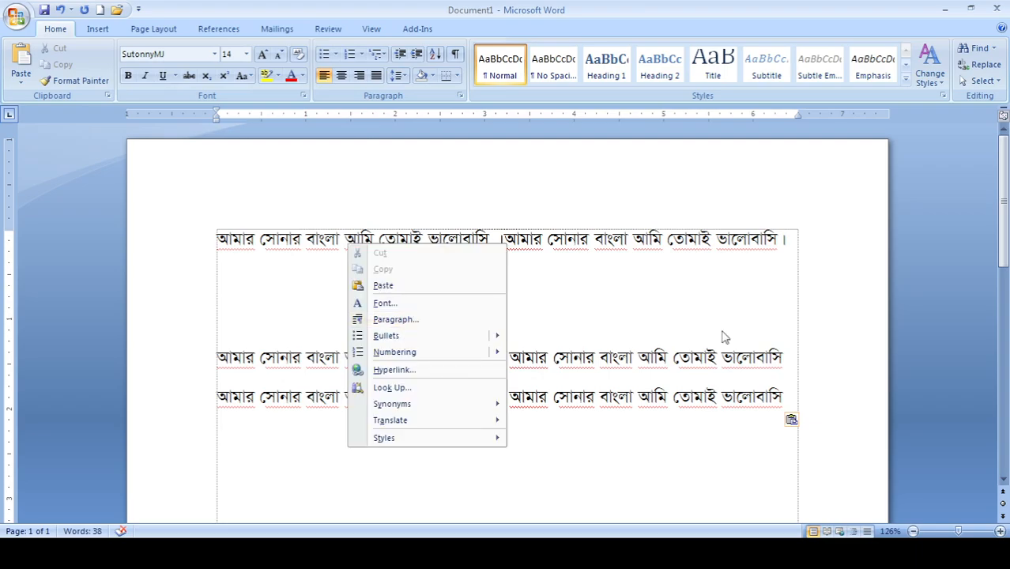
pyautogui.click(713, 473)
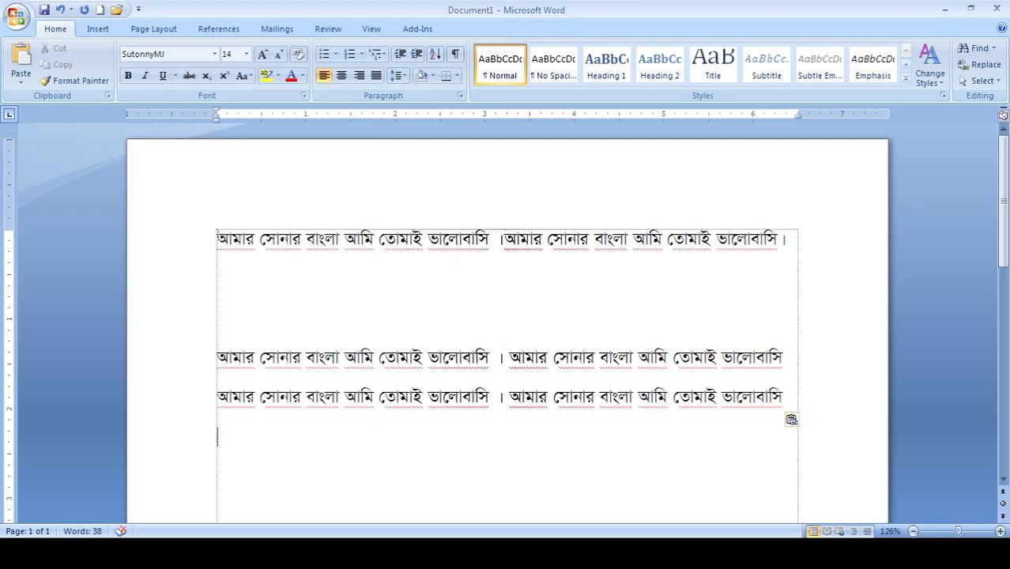
# - Copy the first line of Bengali text and paste it below the last line, leaving two blank lines between them
pyautogui.moveTo(218, 241); pyautogui.dragTo(787, 245)
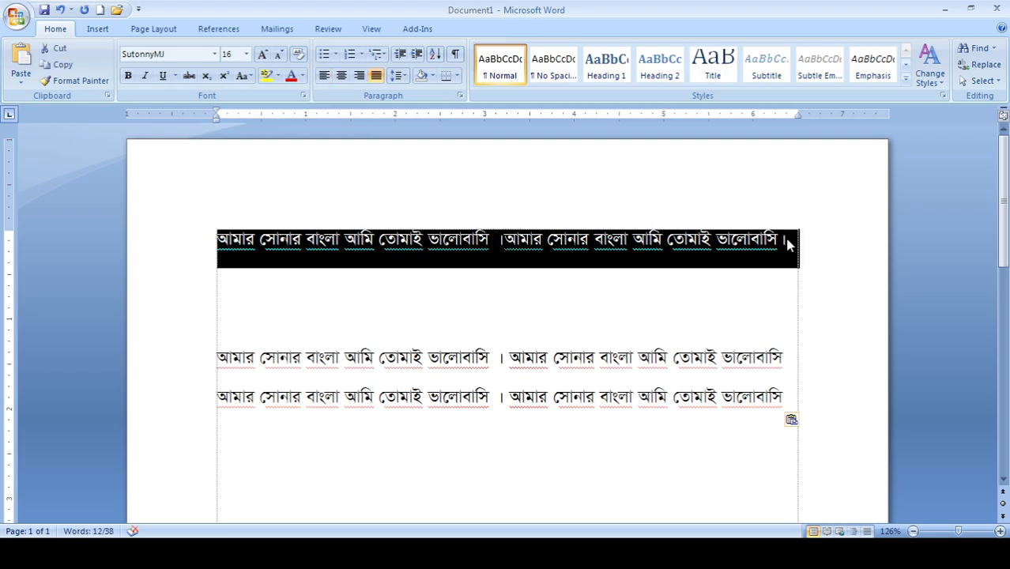
pyautogui.click(62, 67)
pyautogui.scroll(-2, 340, 296)
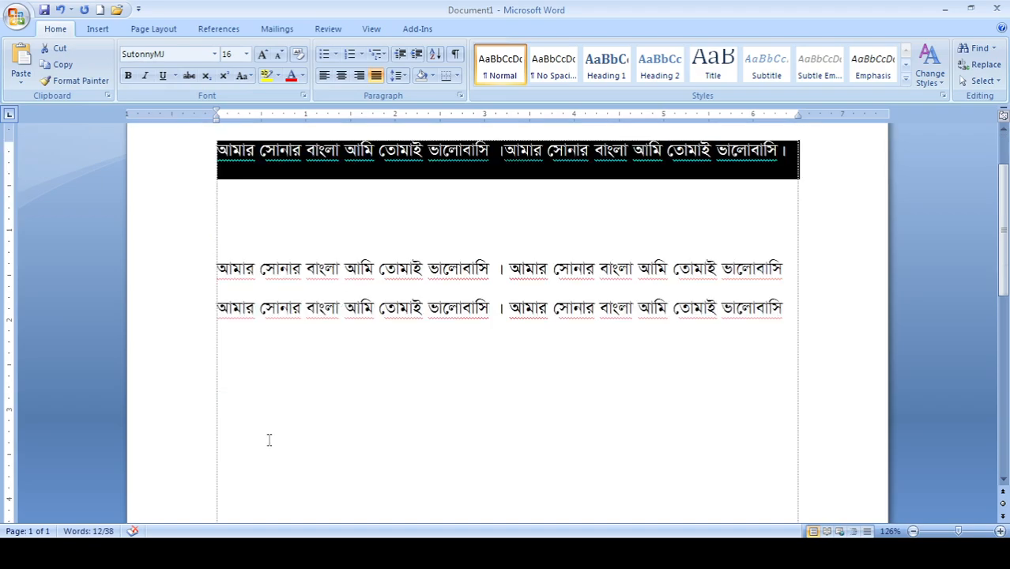
pyautogui.click(213, 366)
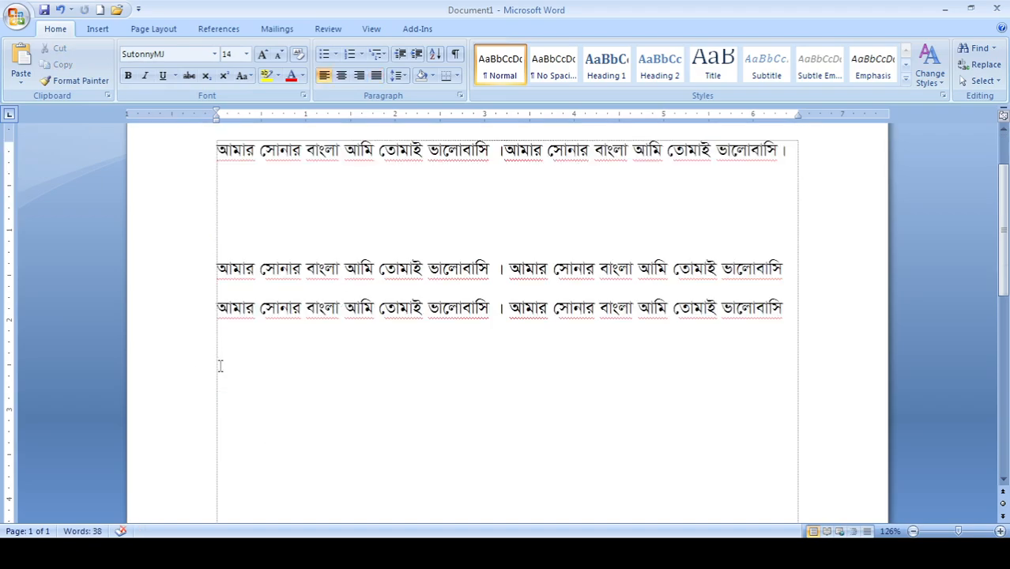
pyautogui.scroll(1, 293, 376)
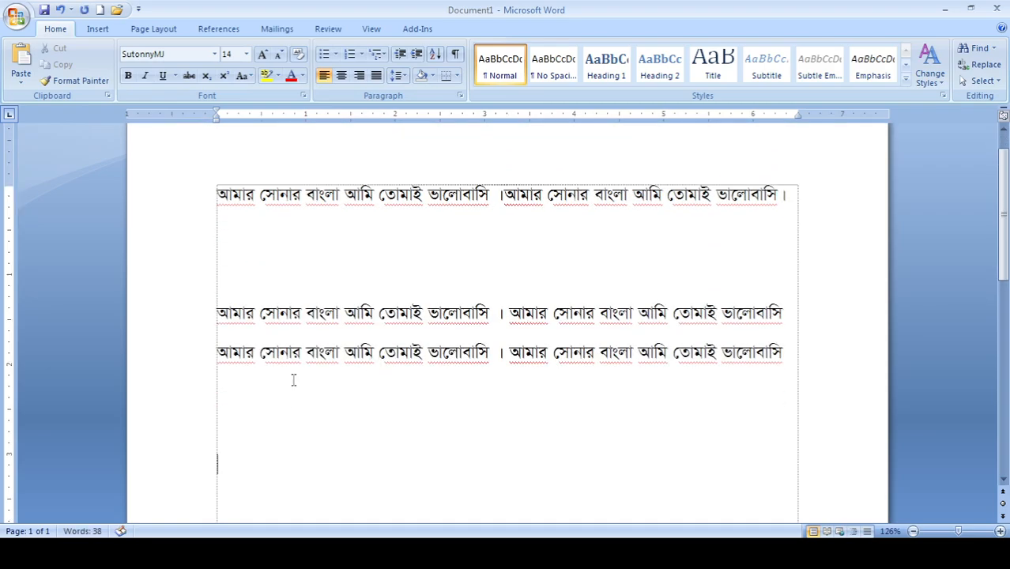
pyautogui.scroll(-5, 282, 419)
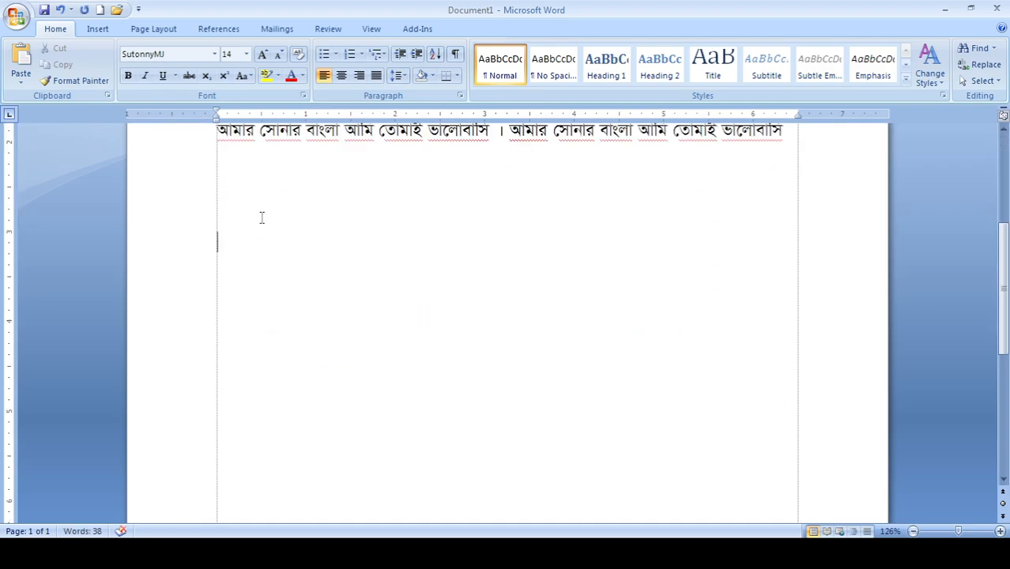
pyautogui.hotkey('ctrl', 'v')
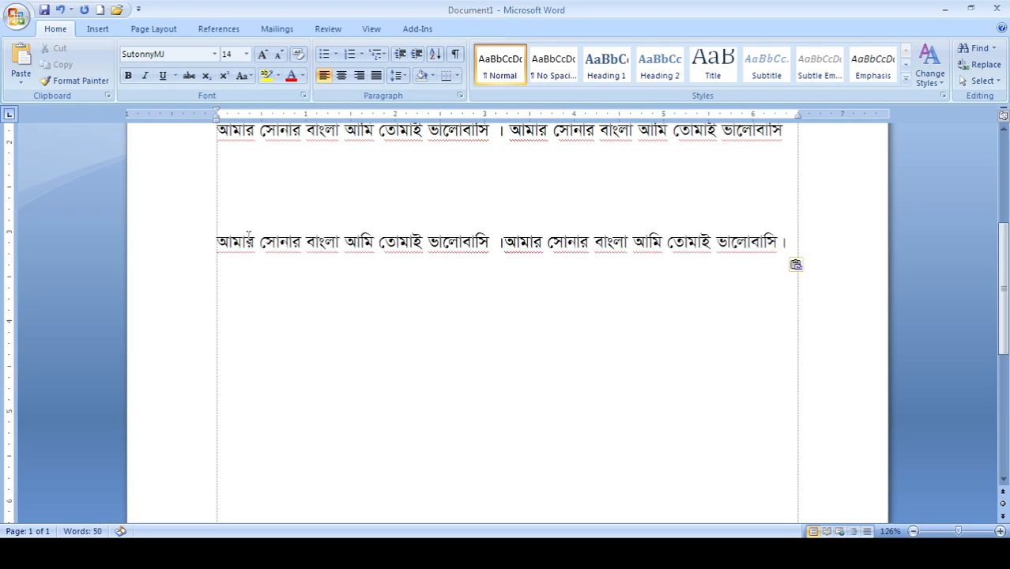
# - Start a new line after the pasted Bengali line and paste the copied line there again
pyautogui.click(790, 240)
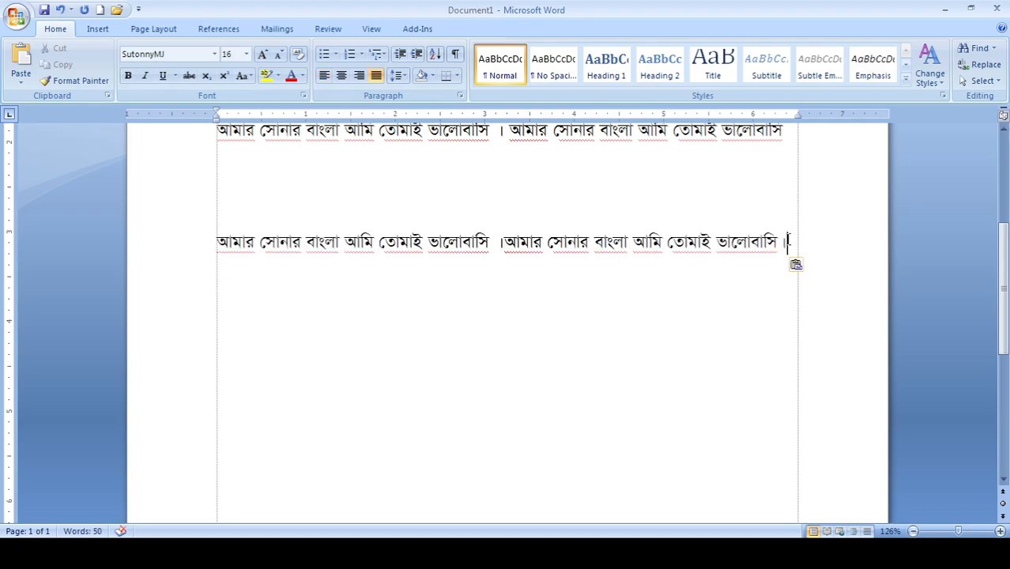
pyautogui.press('Return')
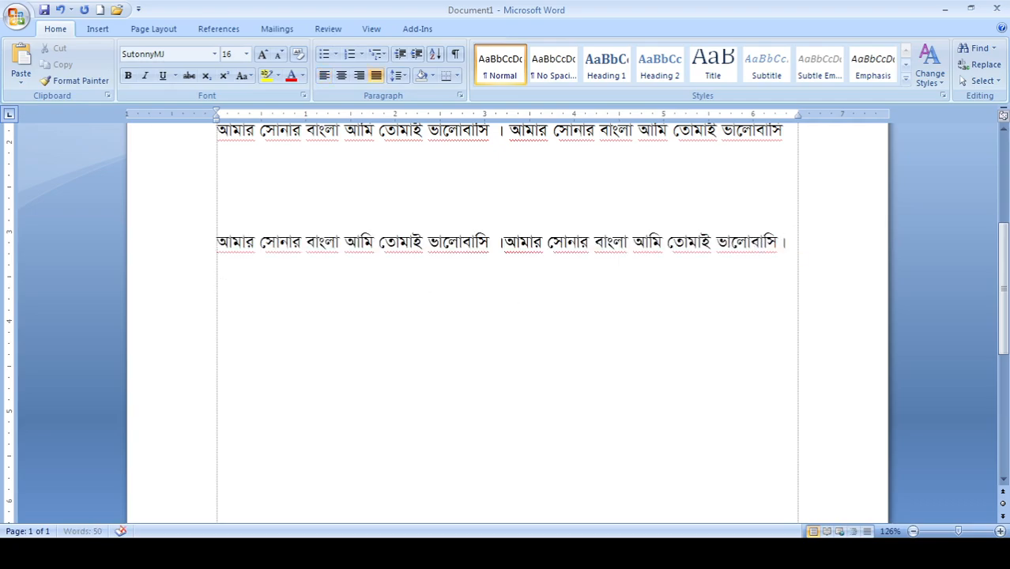
pyautogui.rightClick(253, 278)
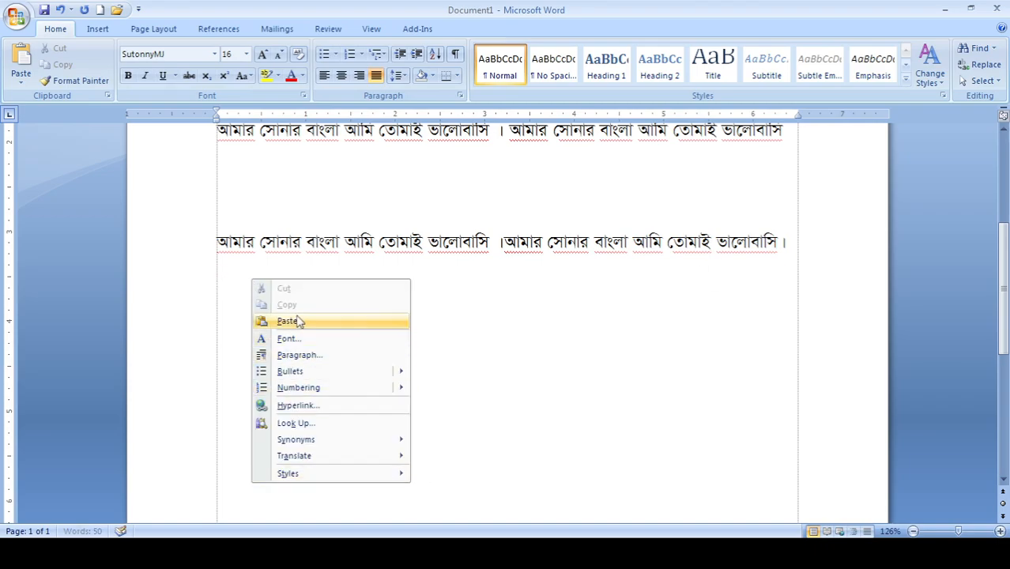
pyautogui.click(287, 321)
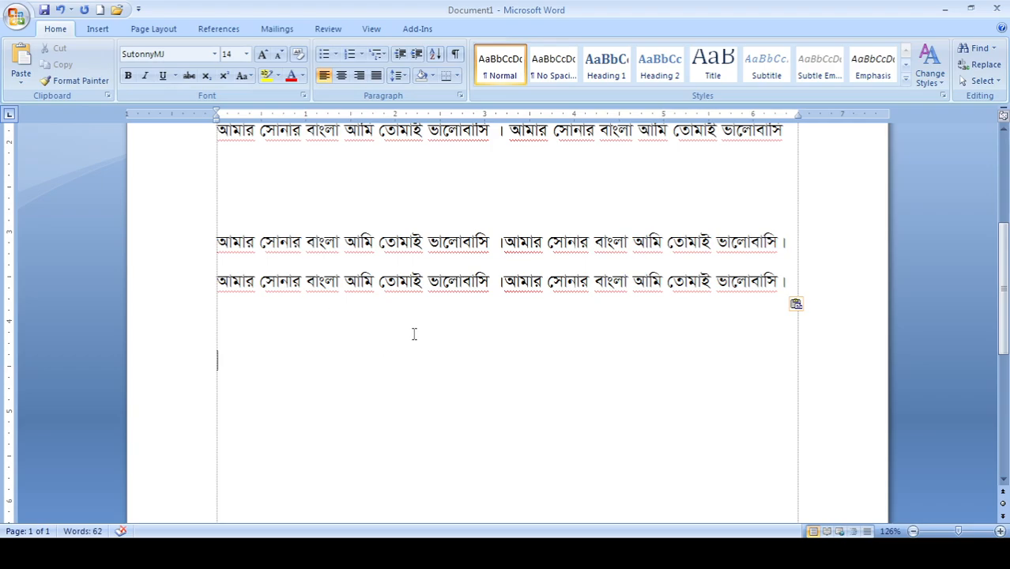
pyautogui.click(219, 239)
pyautogui.moveTo(218, 239); pyautogui.dragTo(716, 243)
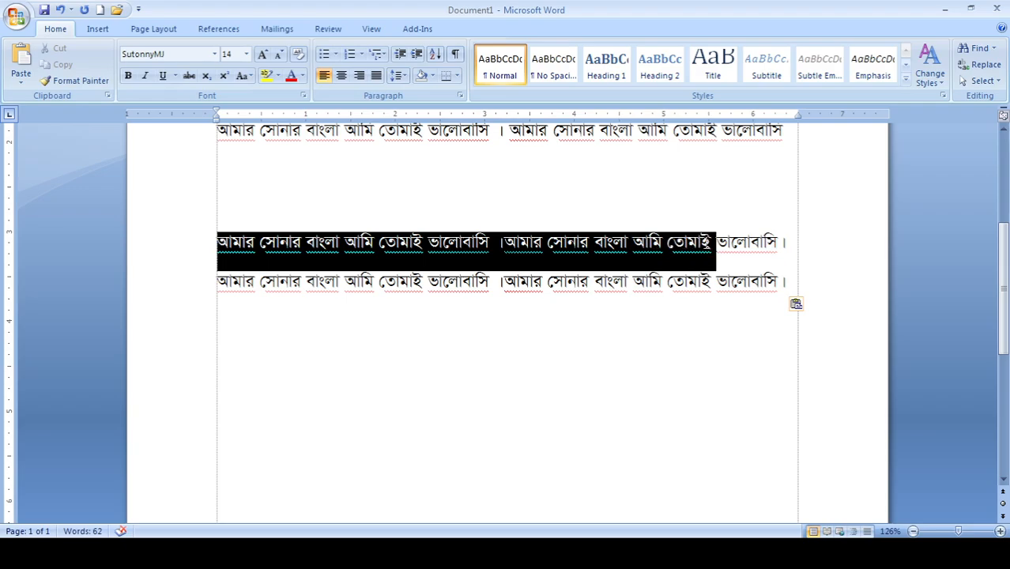
pyautogui.click(651, 379)
pyautogui.scroll(-1, 409, 300)
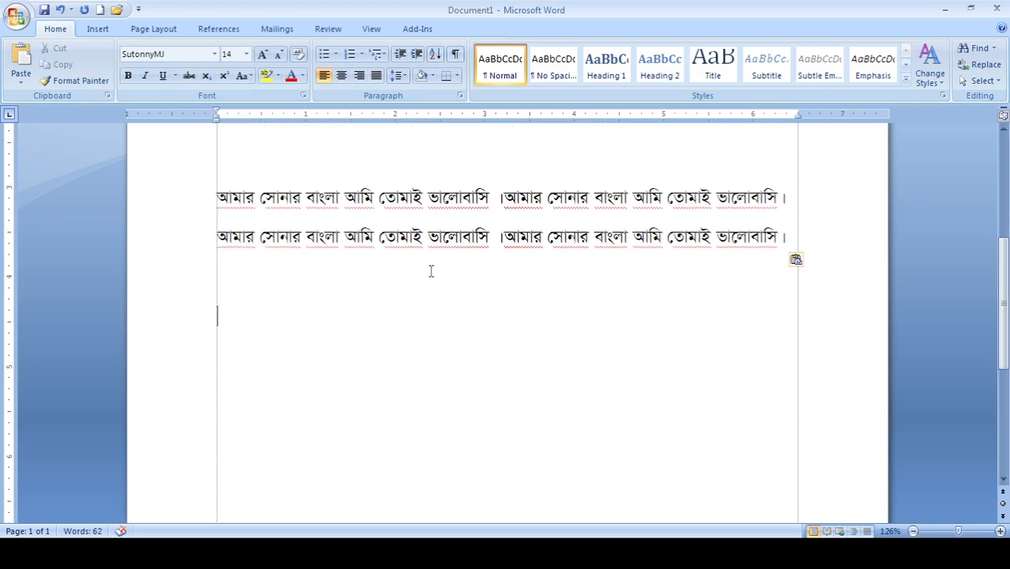
pyautogui.click(215, 194)
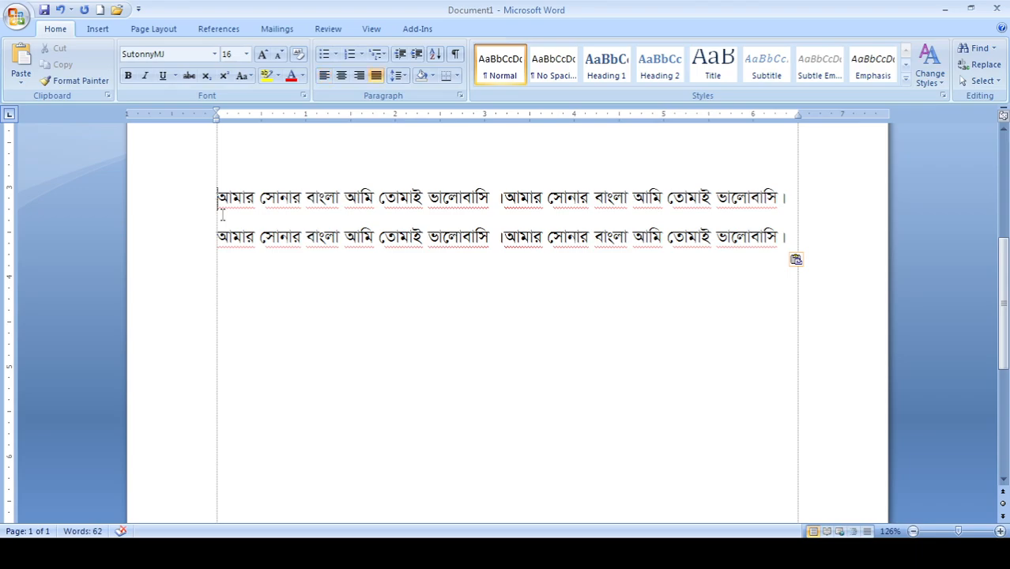
pyautogui.hotkey('ctrl', 'a')
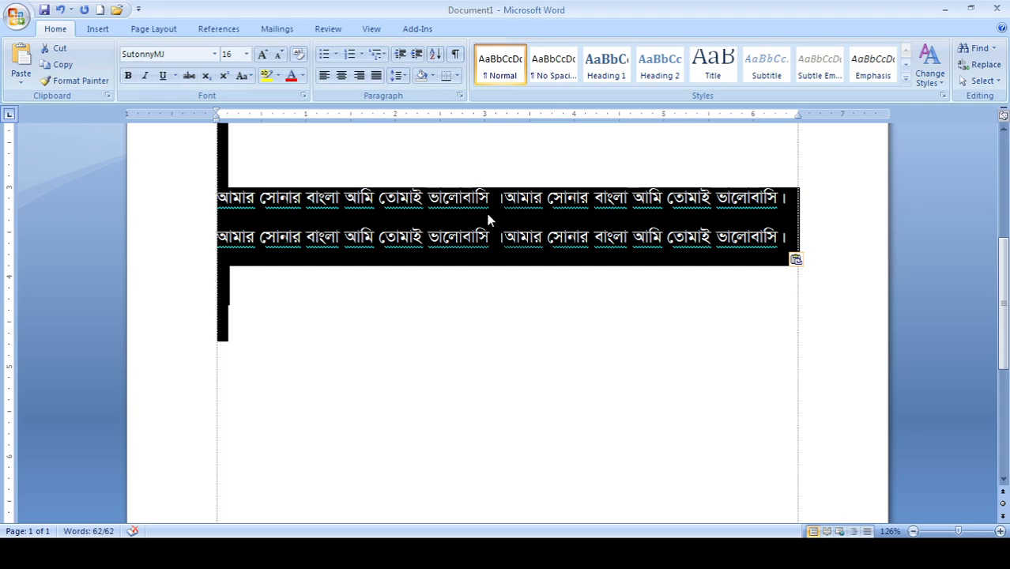
pyautogui.moveTo(1003, 283)
pyautogui.mouseDown()
pyautogui.moveTo(1005, 168)
pyautogui.moveTo(1007, 270)
pyautogui.mouseUp()
pyautogui.click(259, 362)
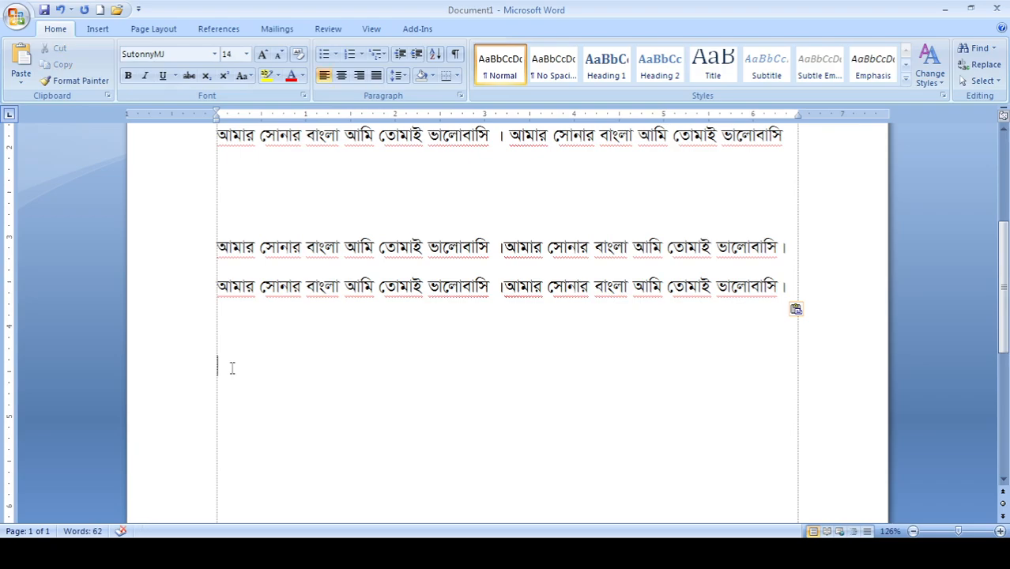
# - Copy the entire document text and paste it below the last line of Bengali text
pyautogui.hotkey('ctrl', 'a')
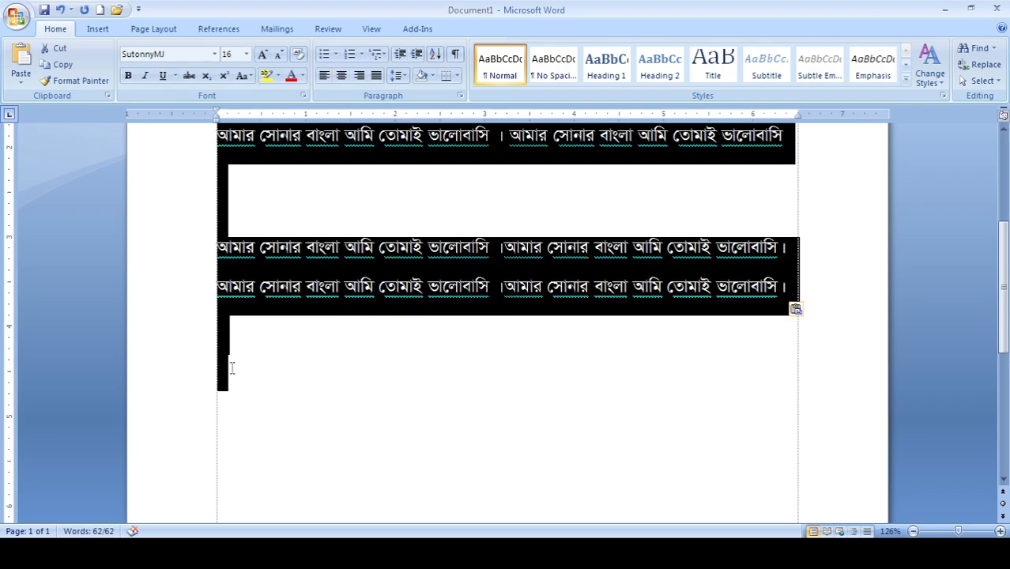
pyautogui.hotkey('ctrl', 'c')
pyautogui.press('Delete')
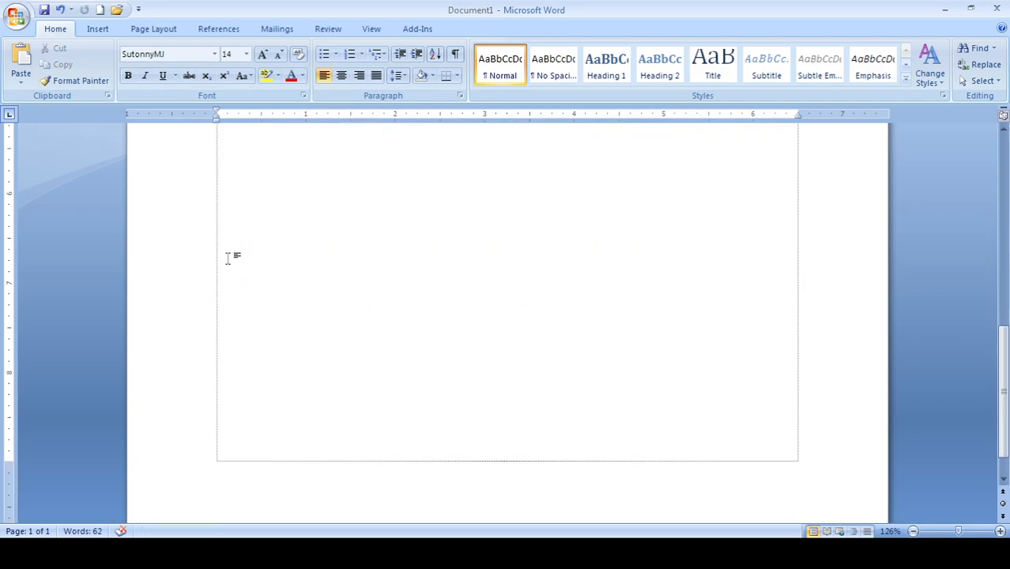
pyautogui.scroll(1, 217, 196)
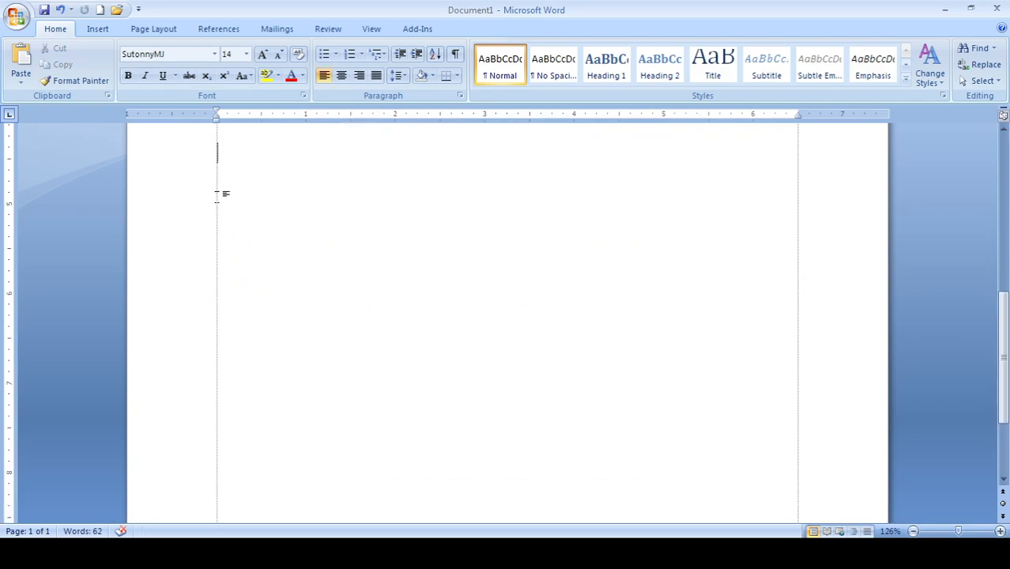
pyautogui.scroll(-1, 218, 237)
pyautogui.scroll(-1, 225, 264)
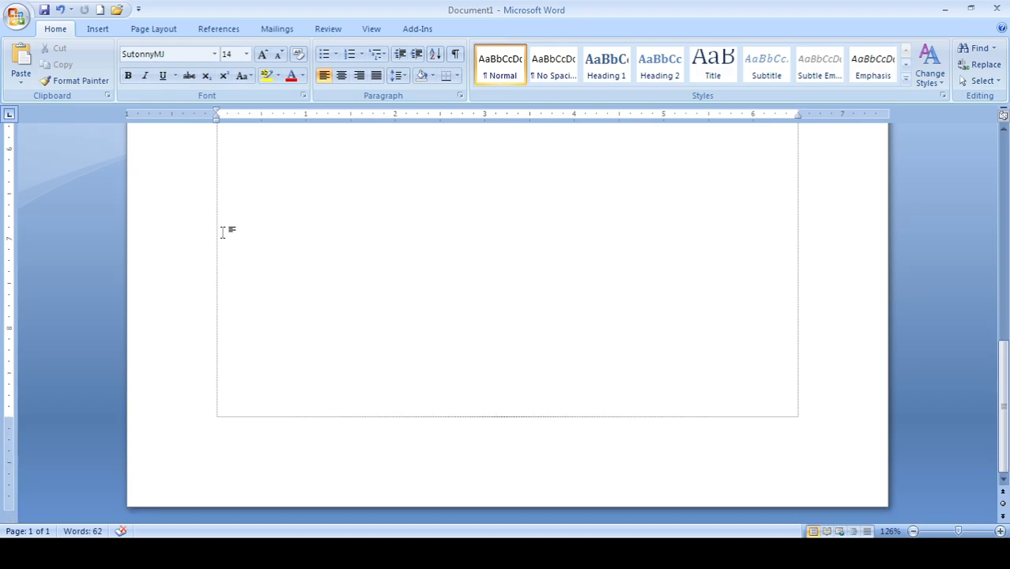
pyautogui.moveTo(1000, 371); pyautogui.dragTo(1000, 300)
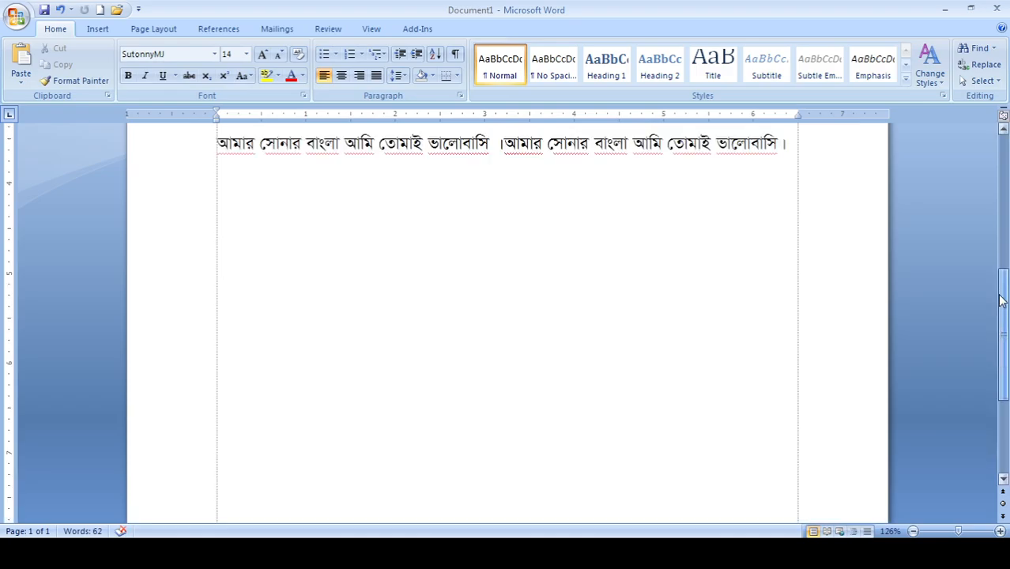
pyautogui.hotkey('ctrl', 'v')
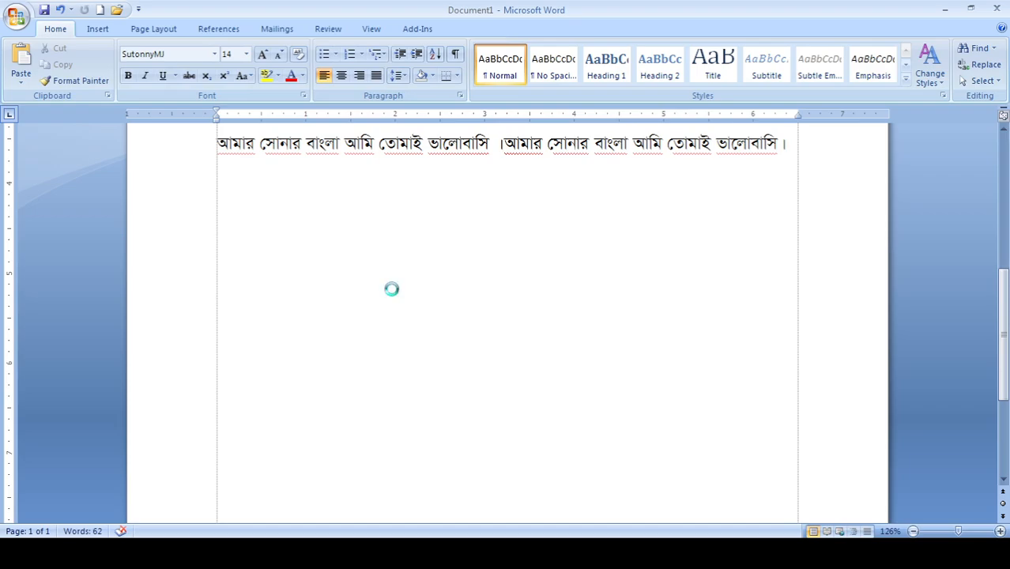
# - Delete the first line of Bengali text at the start of the document
pyautogui.scroll(3, 229, 286)
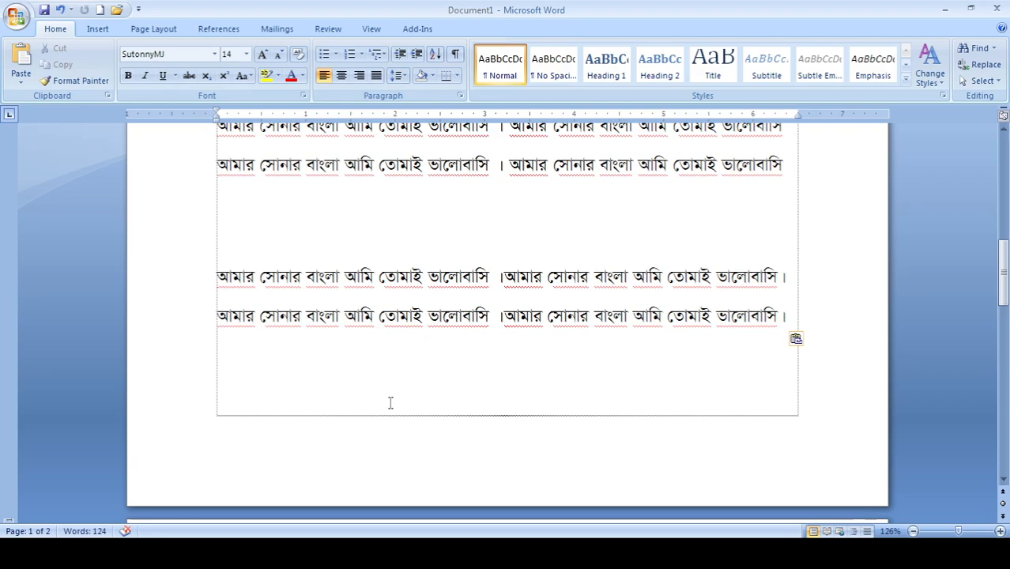
pyautogui.scroll(-3, 344, 299)
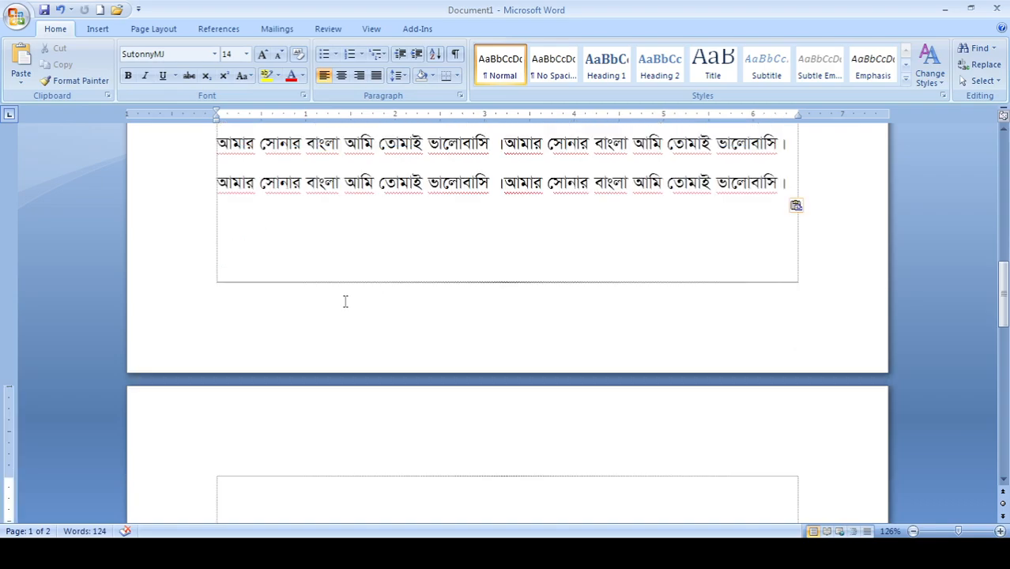
pyautogui.moveTo(1001, 284); pyautogui.dragTo(1000, 119)
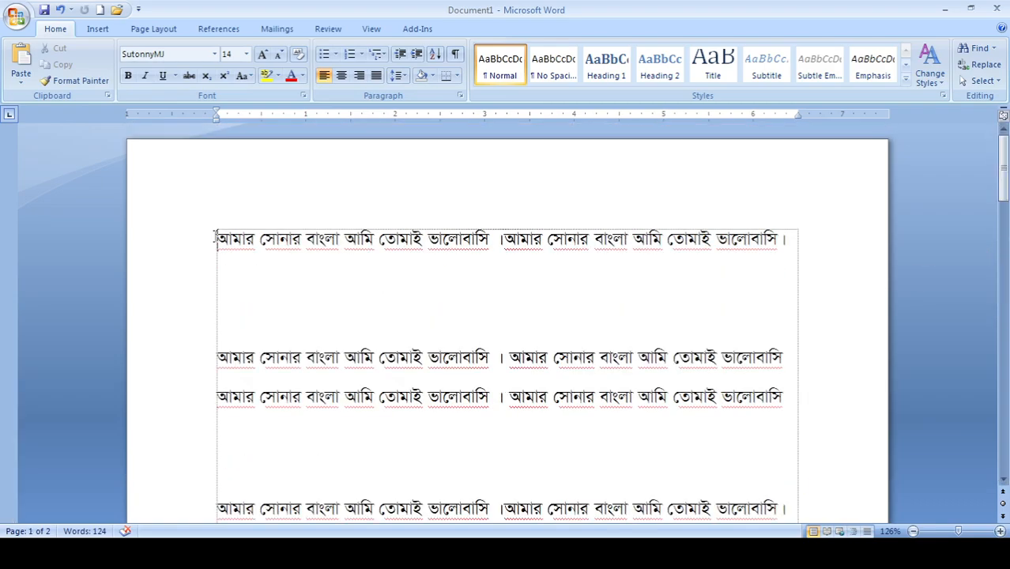
pyautogui.moveTo(216, 238); pyautogui.dragTo(785, 245)
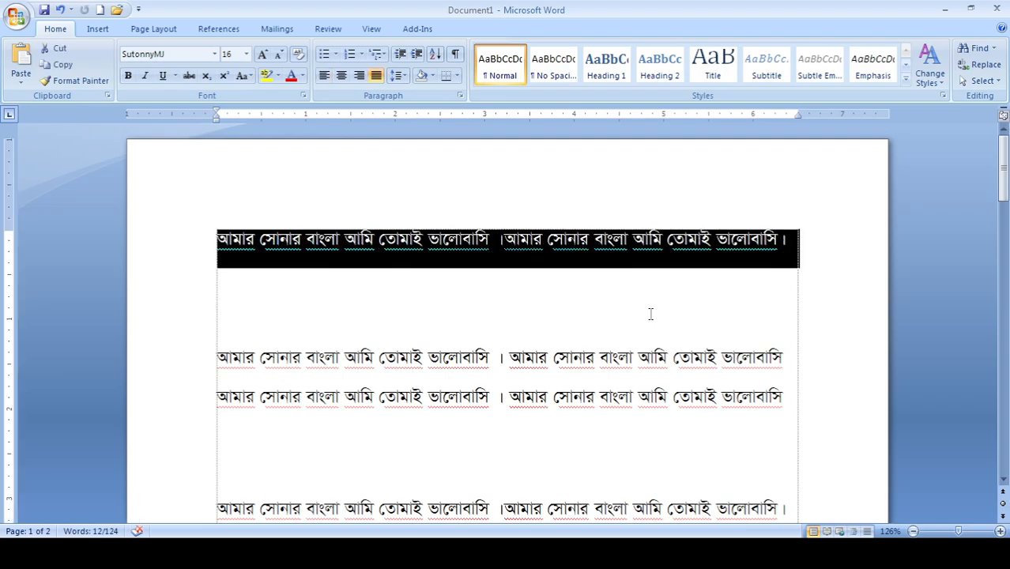
pyautogui.press('Delete')
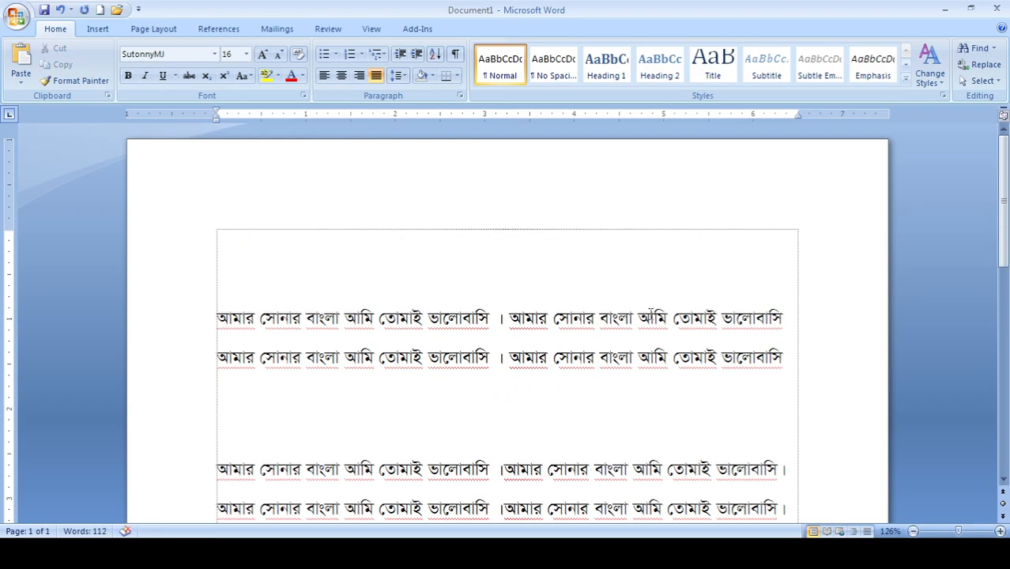
# - Move the text cursor through the Bengali lines character by character and line by line, and minimize the document window
pyautogui.scroll(-5, 589, 370)
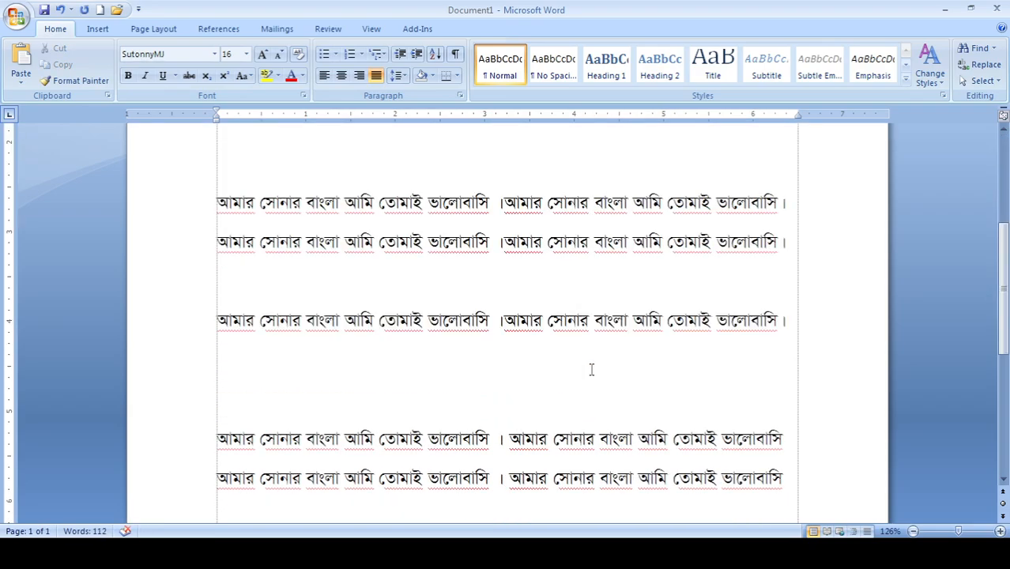
pyautogui.click(219, 204)
pyautogui.press('Right')
pyautogui.press('Right')
pyautogui.press('Right')
pyautogui.press('Right')
pyautogui.press('Right')
pyautogui.press('Right')
pyautogui.press('Left')
pyautogui.press('Left')
pyautogui.press('Left')
pyautogui.press('Up')
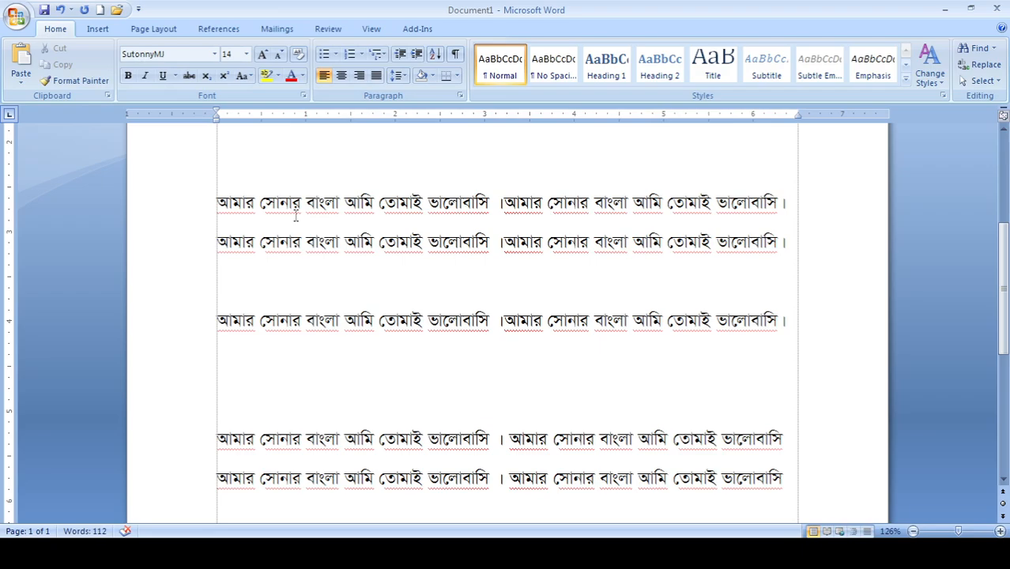
pyautogui.press('Down')
pyautogui.press('Down')
pyautogui.press('Down')
pyautogui.press('Down')
pyautogui.press('Down')
pyautogui.press('Down')
pyautogui.press('Down')
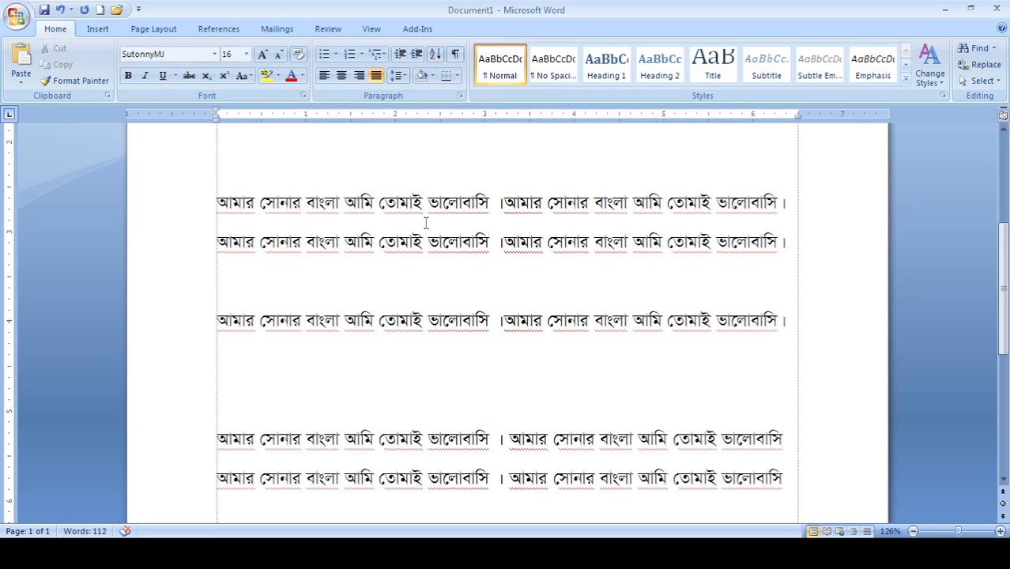
pyautogui.click(949, 10)
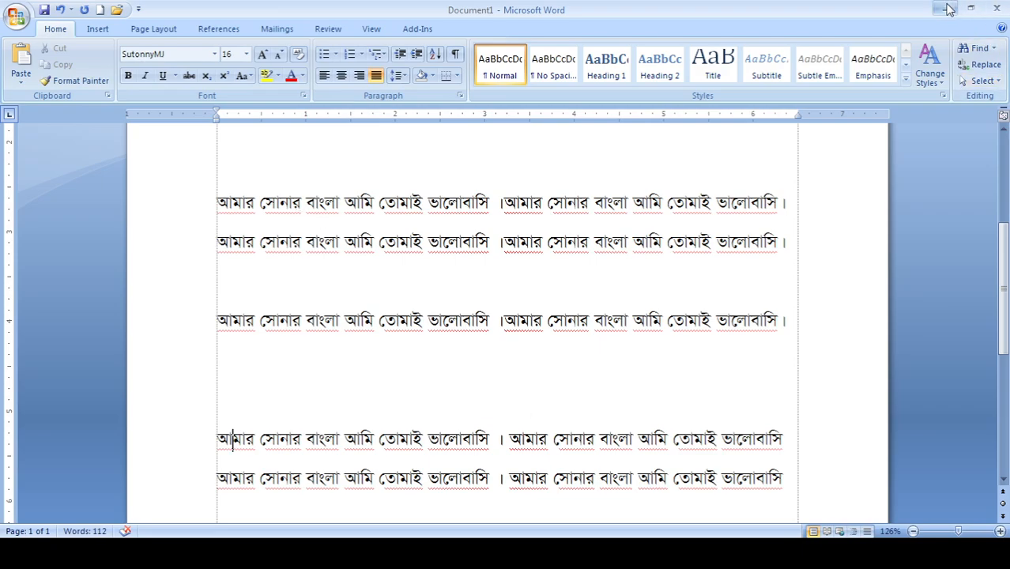